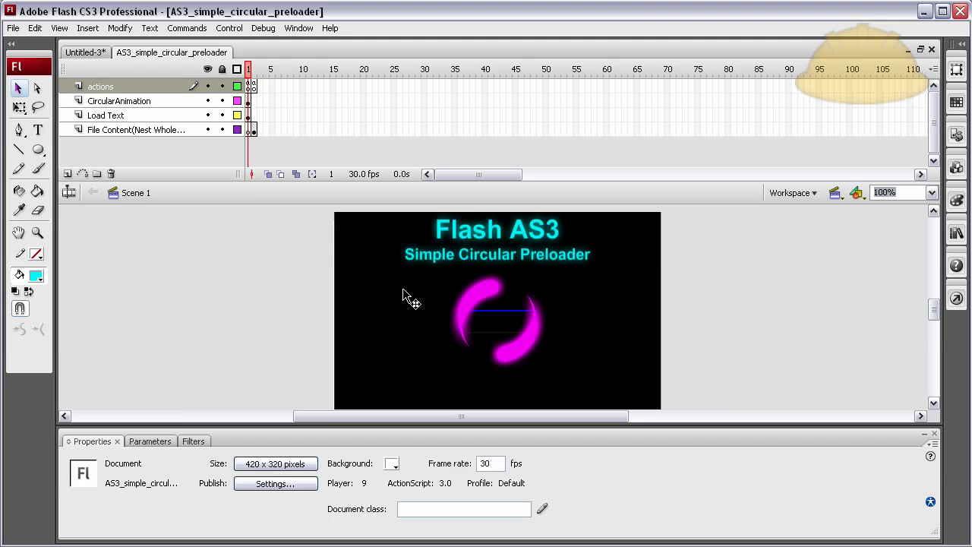
- Watch the developphp.com AS3_preloader demo page in Internet Explorer, then return to Flash
left_click(398, 304)
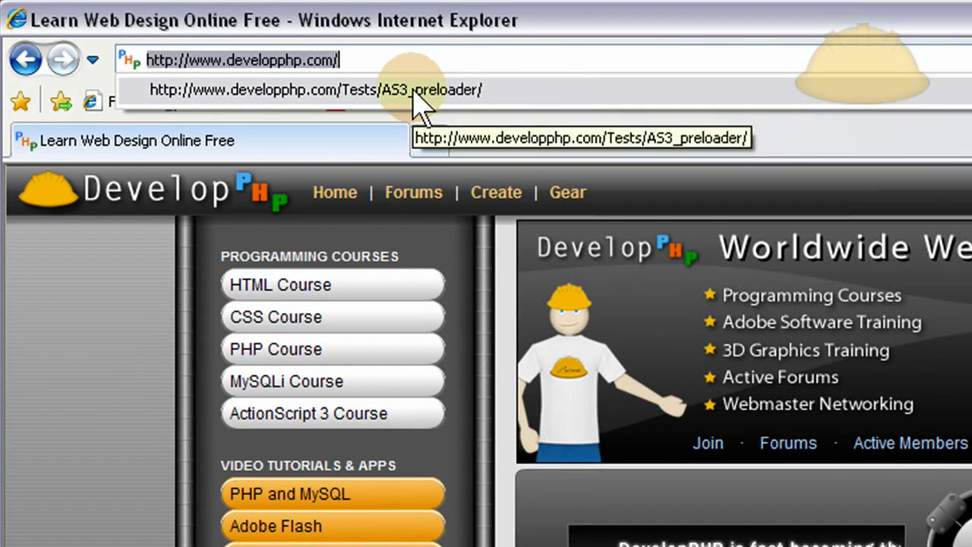
left_click(419, 92)
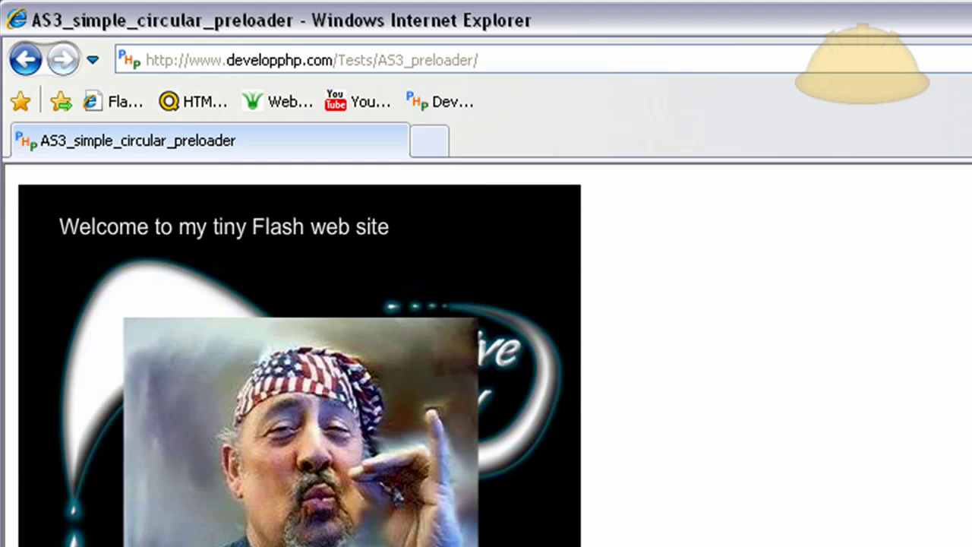
key("alt+Tab")
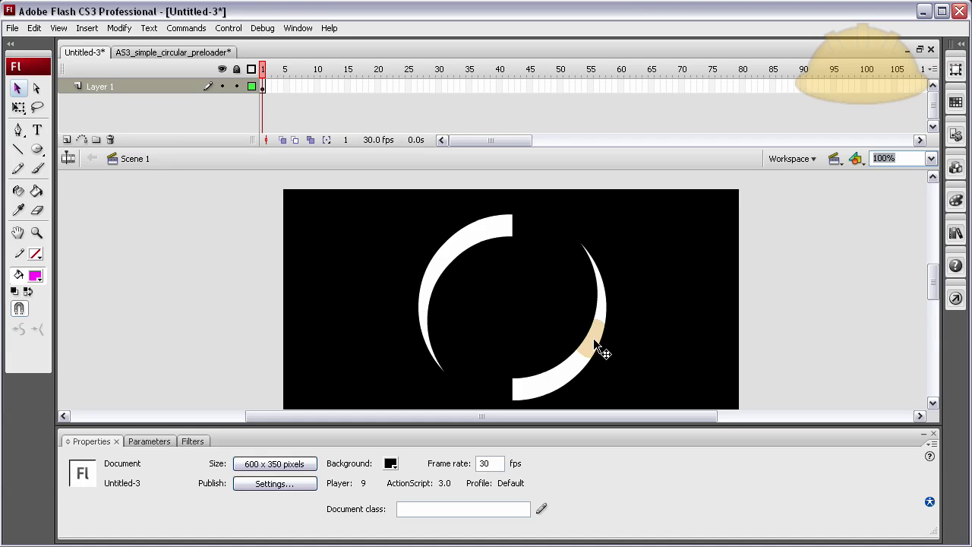
- Draw a 129.5 x 129.5 magenta circle with the Oval Tool in the stage's top-left corner
left_click(595, 341)
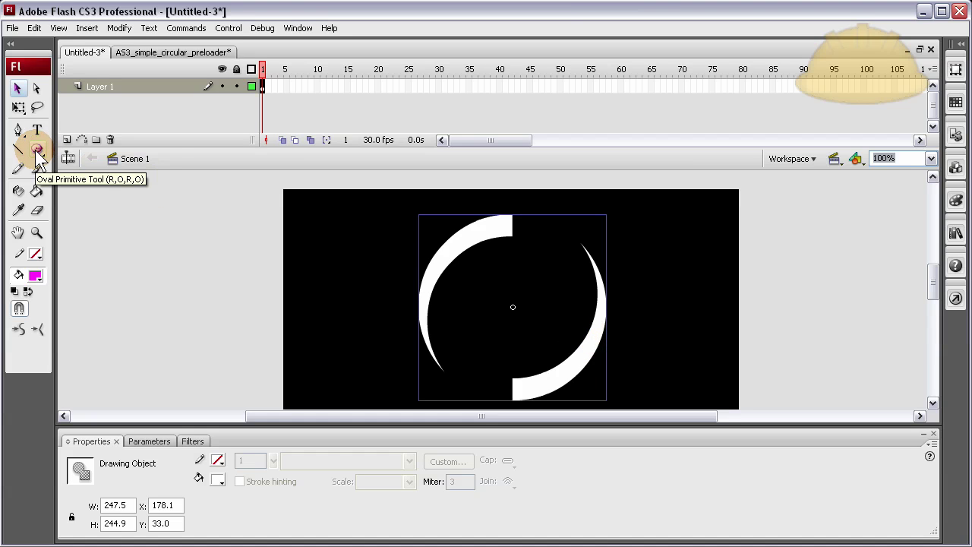
left_click_drag(40, 158, 83, 190)
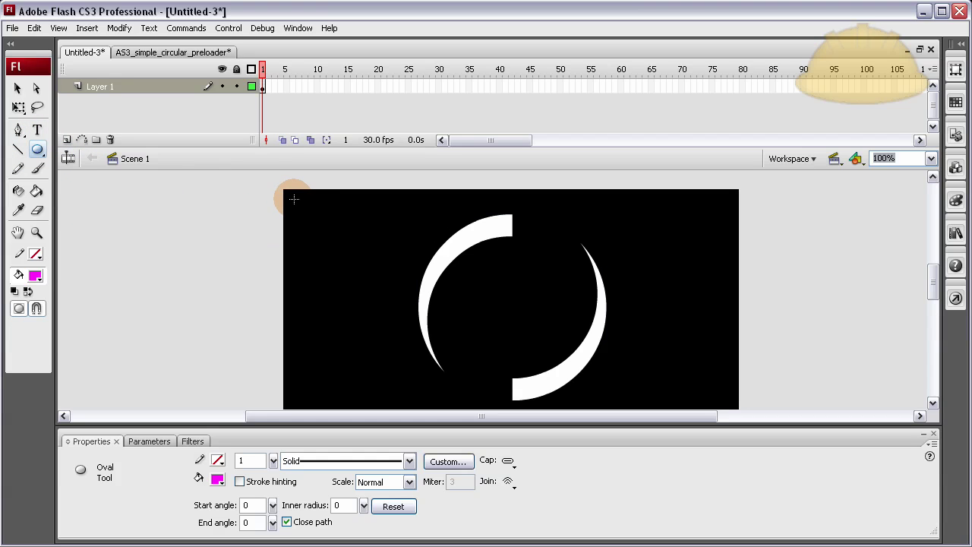
left_click_drag(293, 199, 392, 297)
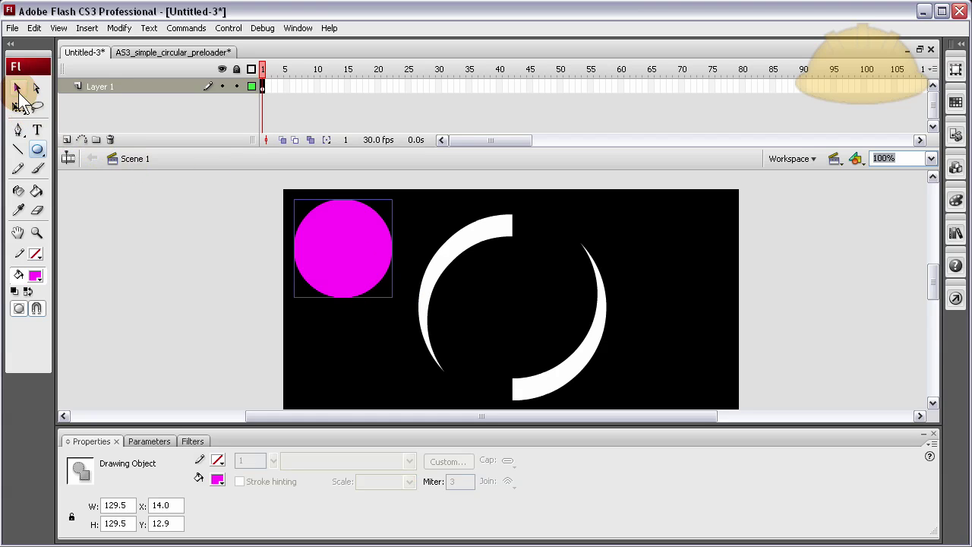
left_click(18, 90)
left_click(325, 351)
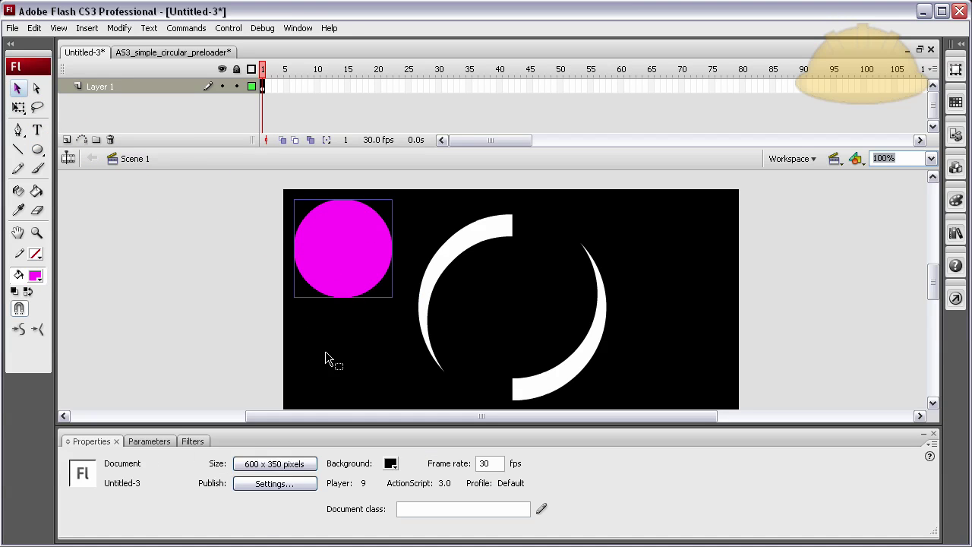
left_click(488, 237)
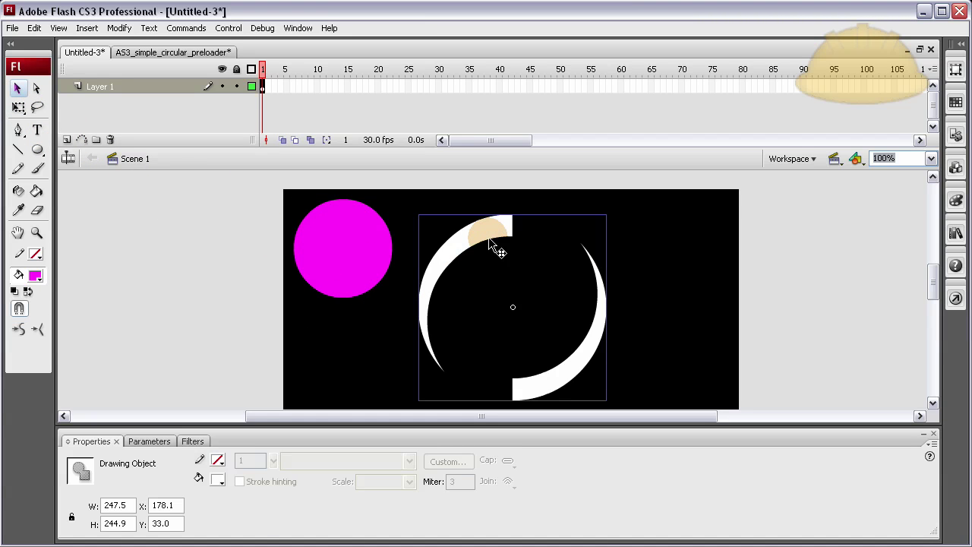
left_click(360, 247)
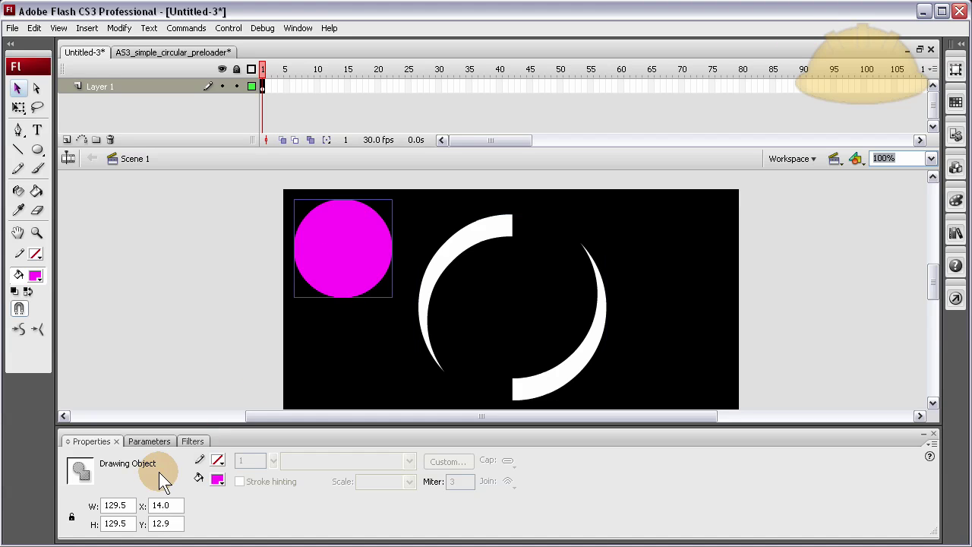
- Cut a crescent from the magenta circle by overlapping, then pulling away, a yellow-filled copy
double_click(342, 253)
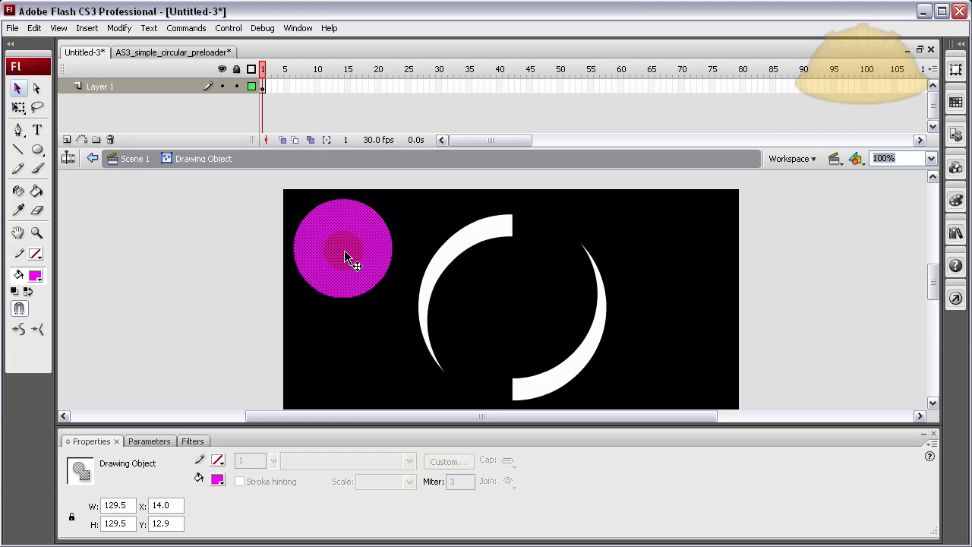
key("ctrl+c")
key("ctrl+v")
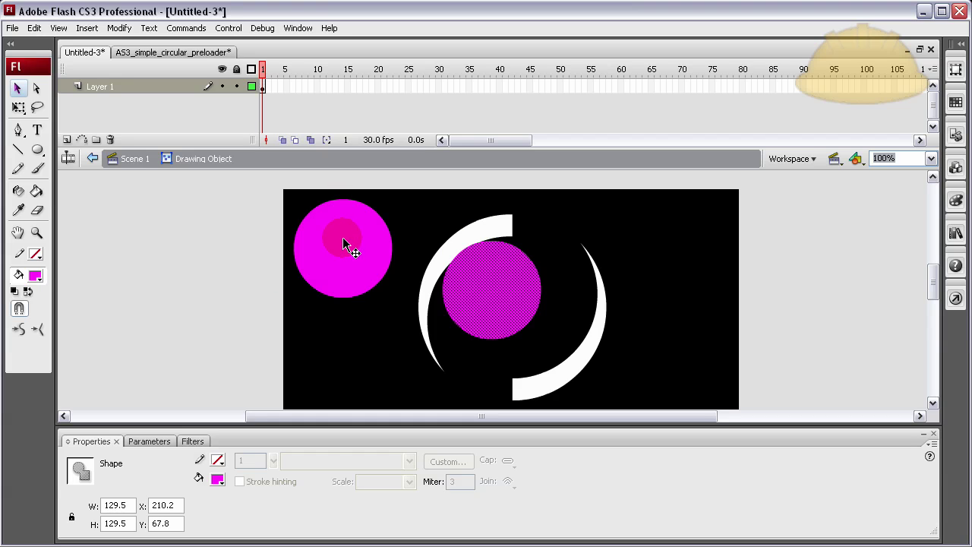
left_click_drag(481, 280, 362, 345)
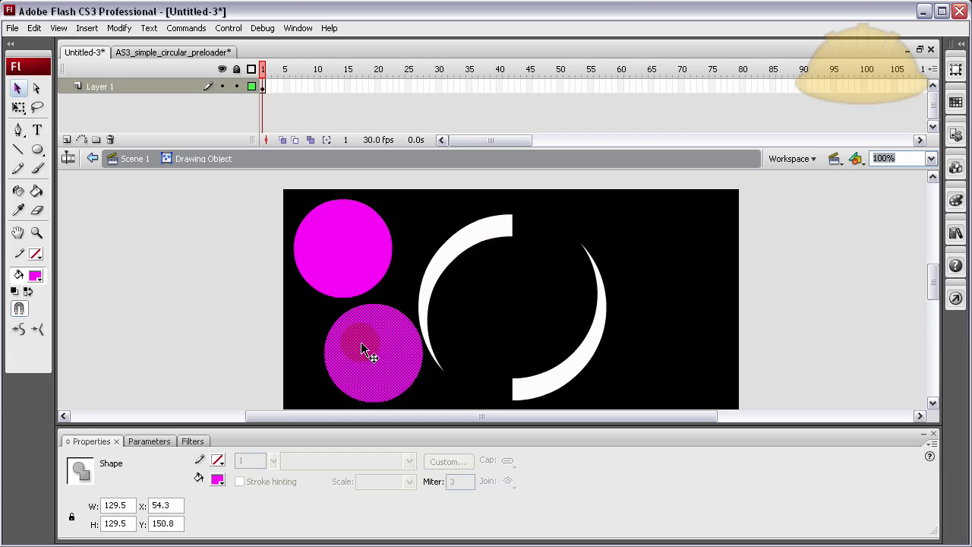
left_click(217, 479)
left_click(291, 390)
left_click_drag(345, 349, 346, 263)
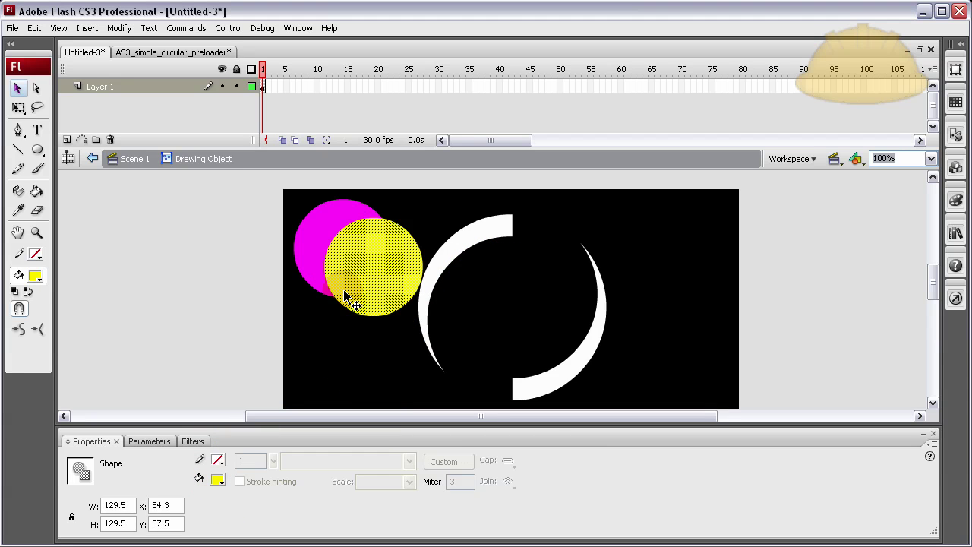
left_click(235, 321)
left_click(380, 256)
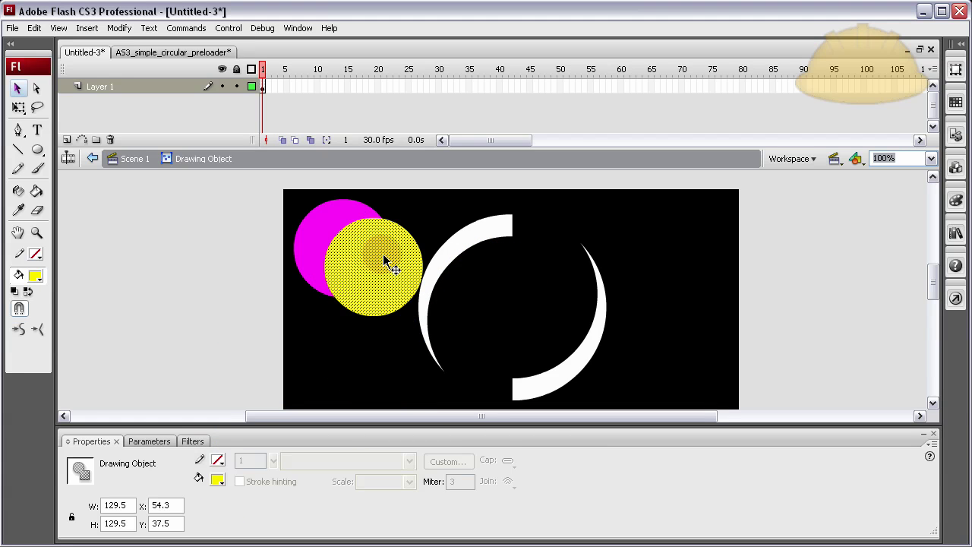
left_click(314, 313)
left_click(392, 251)
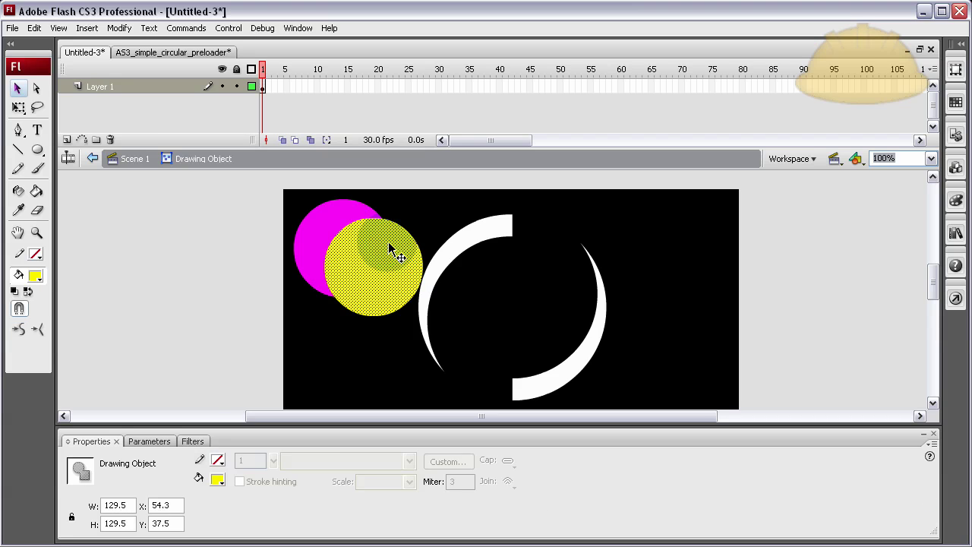
left_click_drag(387, 254, 238, 326)
- Delete the yellow circle, reposition and duplicate the magenta crescent, then delete the crescent
left_click(322, 240)
left_click_drag(322, 240, 385, 244)
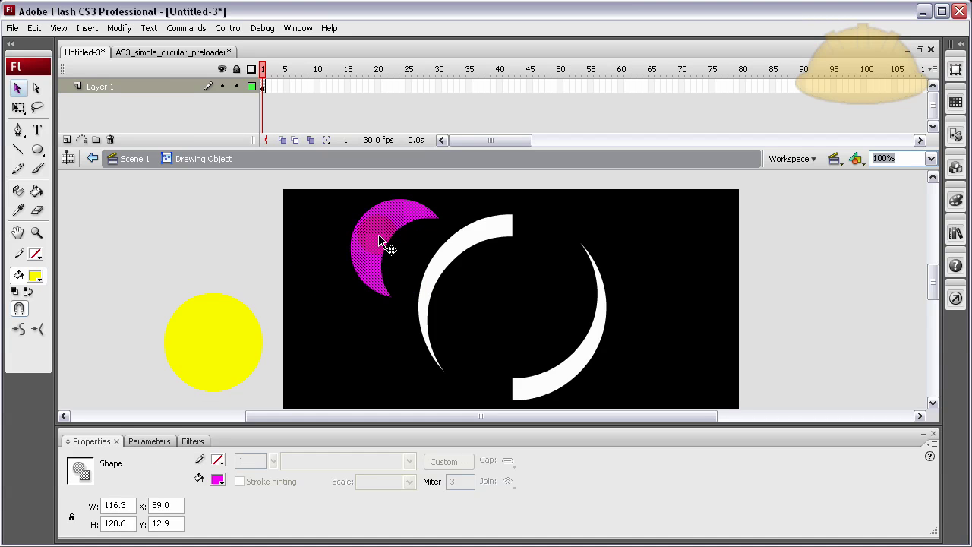
left_click(223, 358)
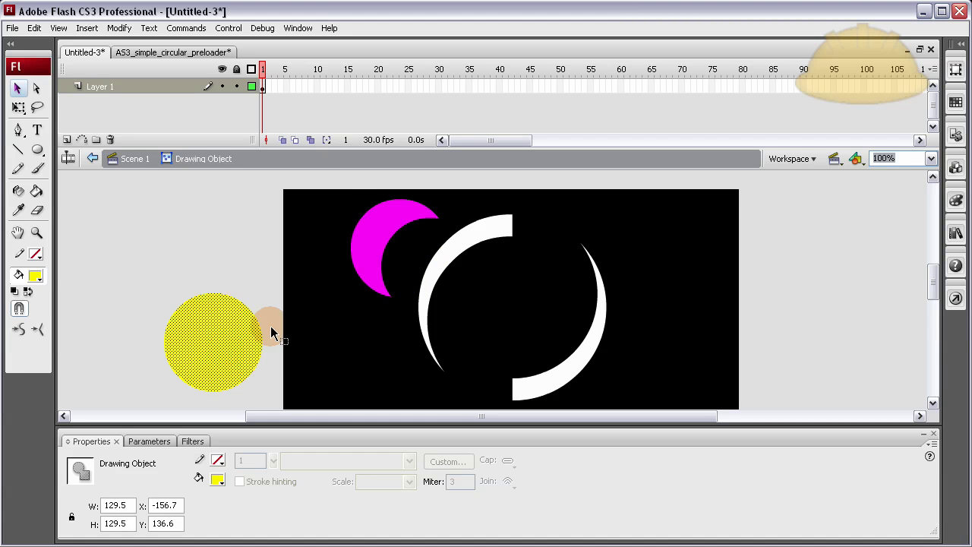
key("Delete")
left_click(388, 240)
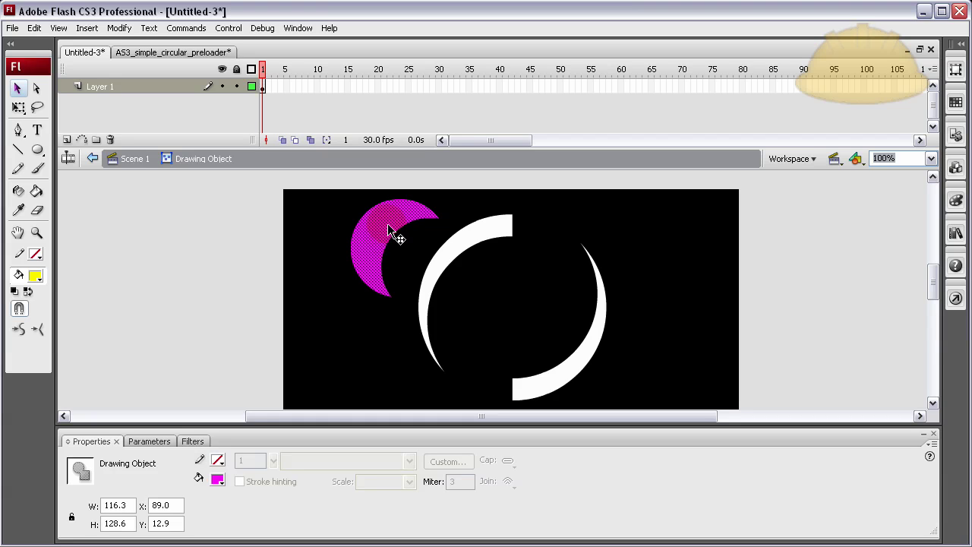
left_click_drag(387, 234, 363, 219)
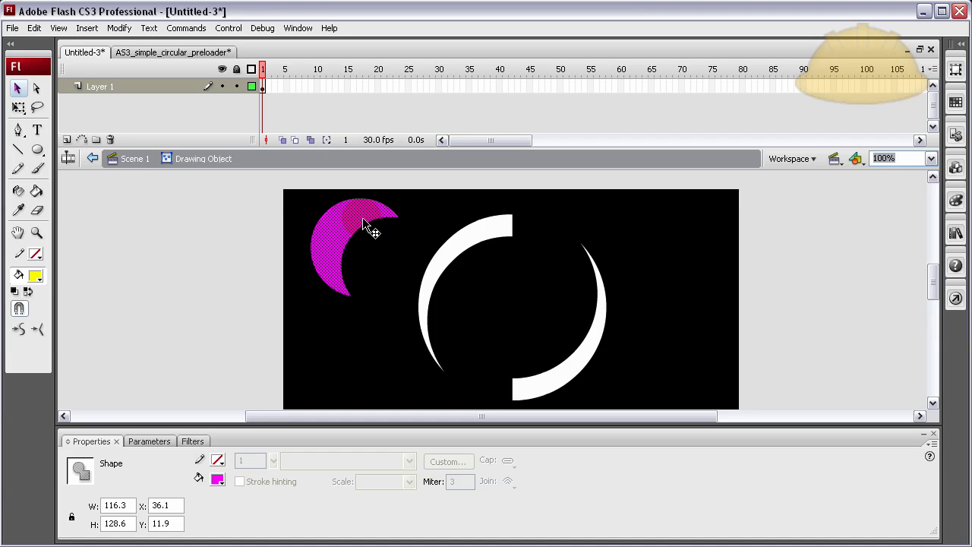
key("ctrl+v")
mouse_move(482, 295)
left_mouse_down()
mouse_move(341, 334)
mouse_move(303, 301)
mouse_move(250, 296)
mouse_move(171, 316)
mouse_move(143, 296)
left_mouse_up()
left_click(341, 297)
left_click(314, 293)
key("Delete")
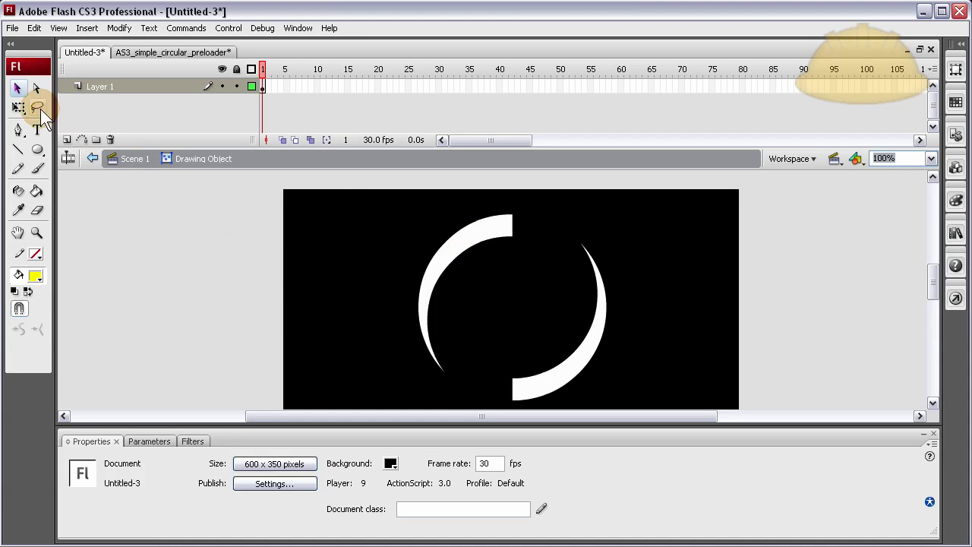
- Back in the main scene, open the white arcs drawing and inspect each arc
left_click(192, 234)
left_click(474, 242)
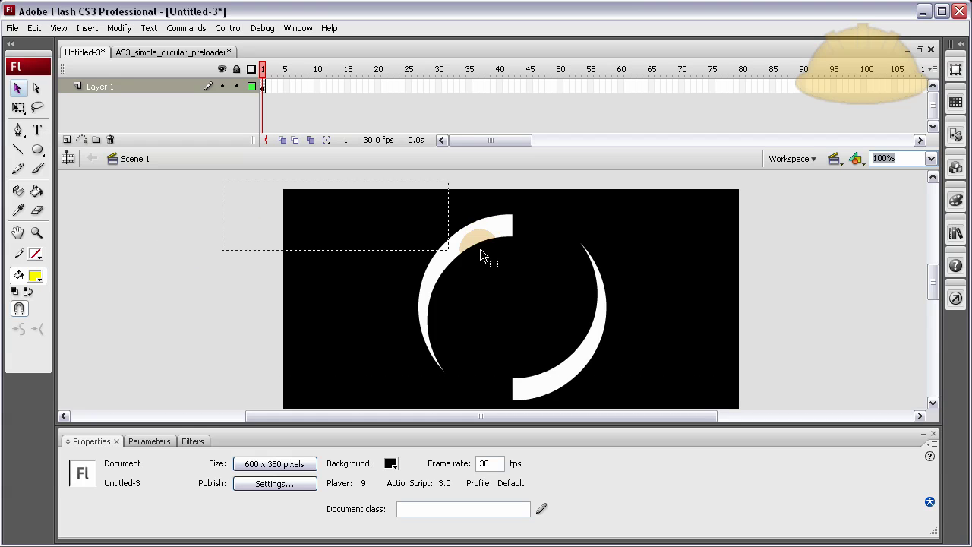
double_click(485, 236)
left_click(567, 377)
left_click(473, 231)
left_click(535, 389)
left_click(458, 247)
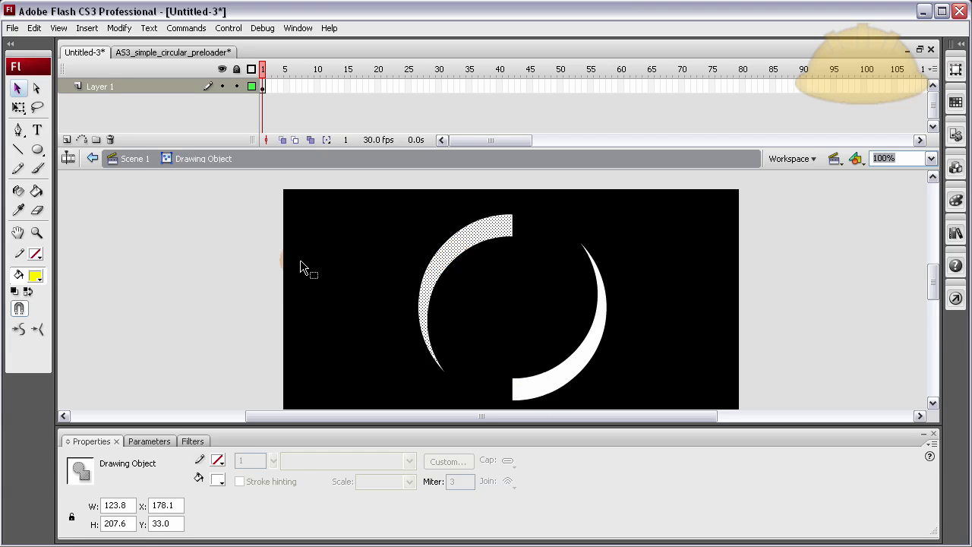
left_click(303, 266)
left_click(461, 245)
left_click(516, 391)
left_click(458, 237)
- Scale the white arcs with Free Transform down to about 102.5 x 101.5, centred on stage
double_click(353, 242)
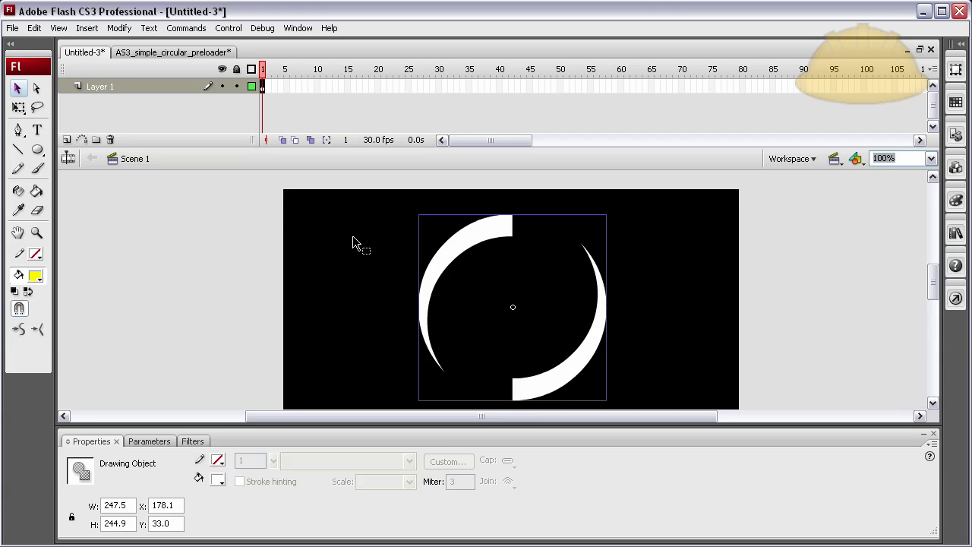
left_click(258, 247)
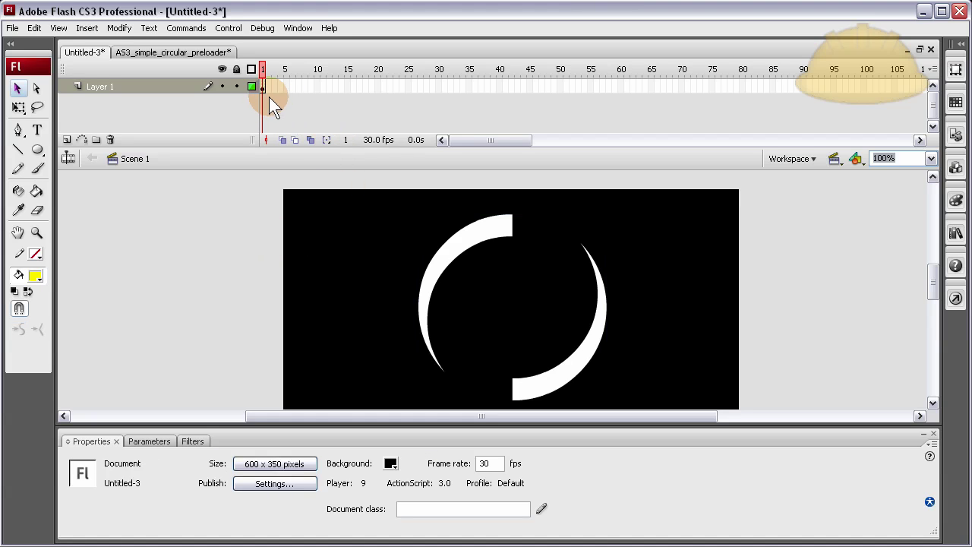
left_click(485, 227)
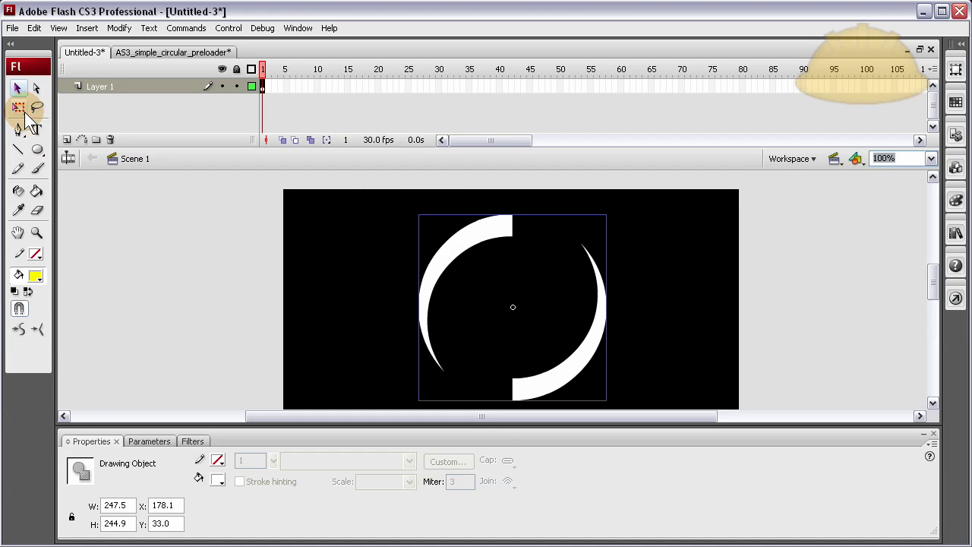
left_click(15, 111)
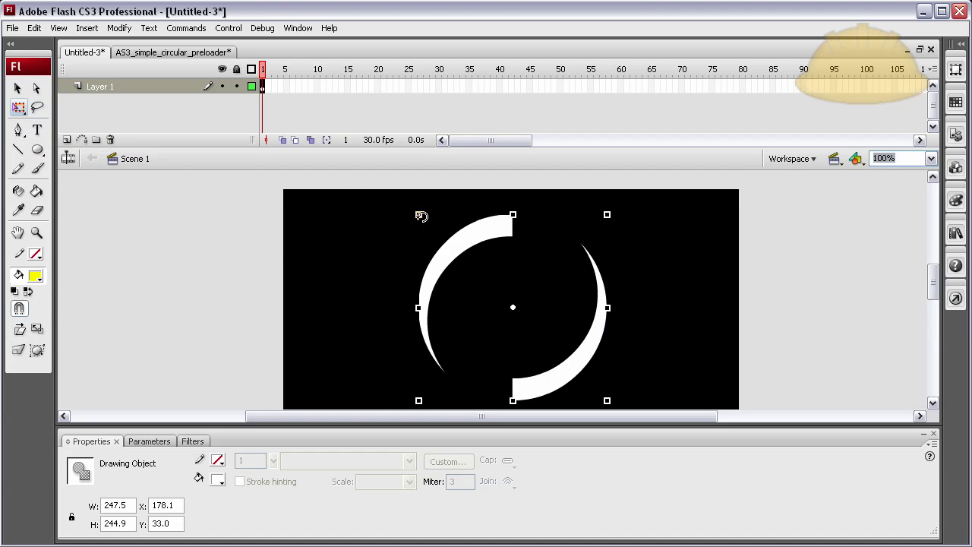
mouse_move(419, 214)
left_mouse_down()
mouse_move(497, 315)
mouse_move(531, 286)
mouse_move(506, 280)
left_mouse_up()
left_click(192, 442)
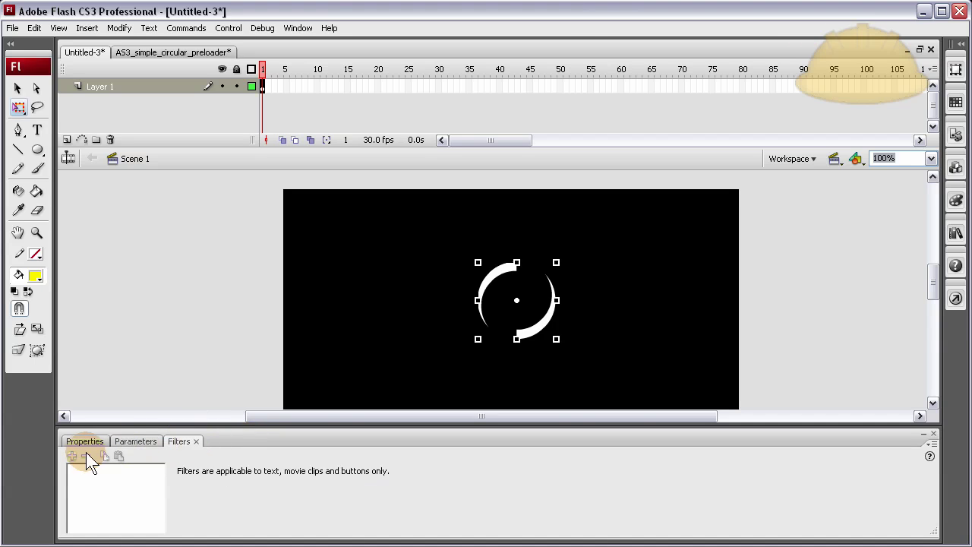
left_click(19, 88)
left_click(457, 271)
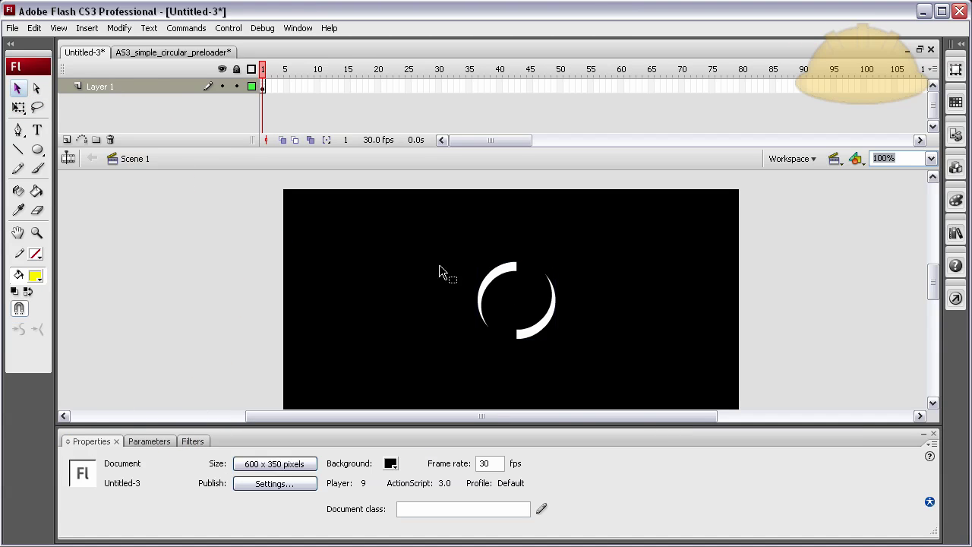
left_click(512, 271)
- Convert the selected arcs into a centre-registered Movie clip symbol called nestedClip
right_click(511, 268)
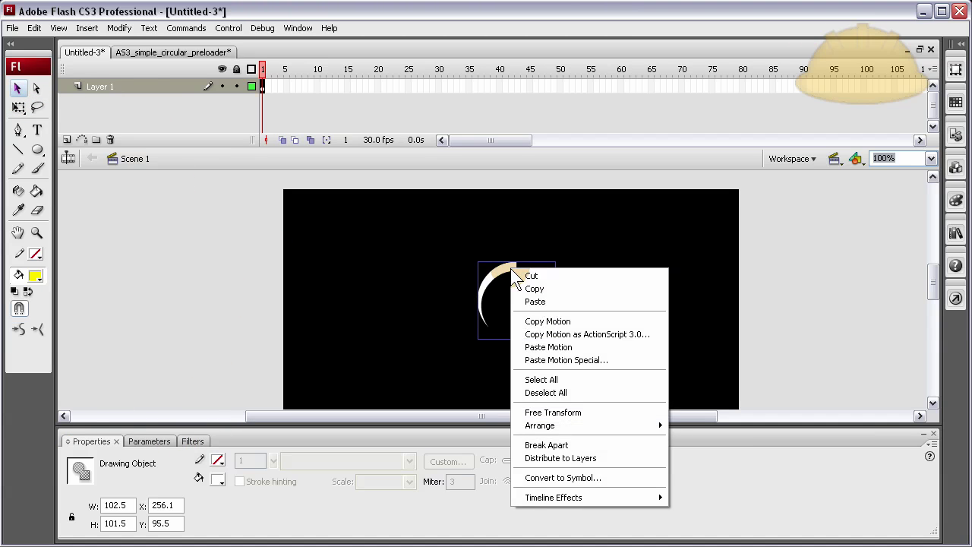
left_click(544, 480)
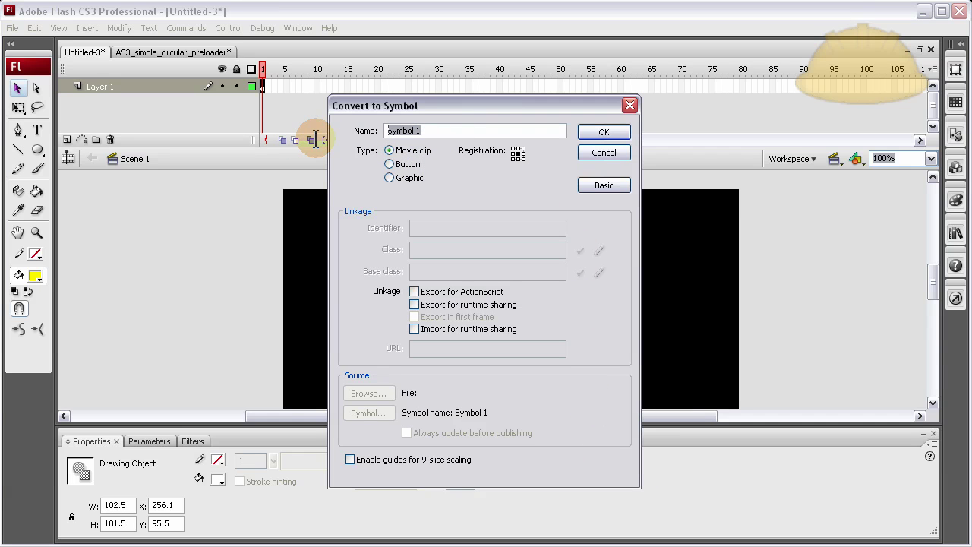
type("nestedClip")
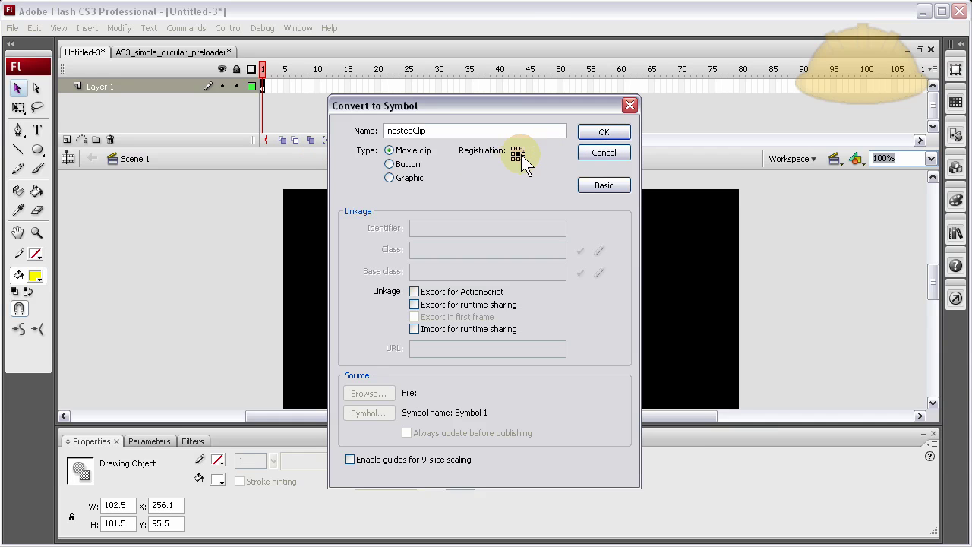
left_click(602, 134)
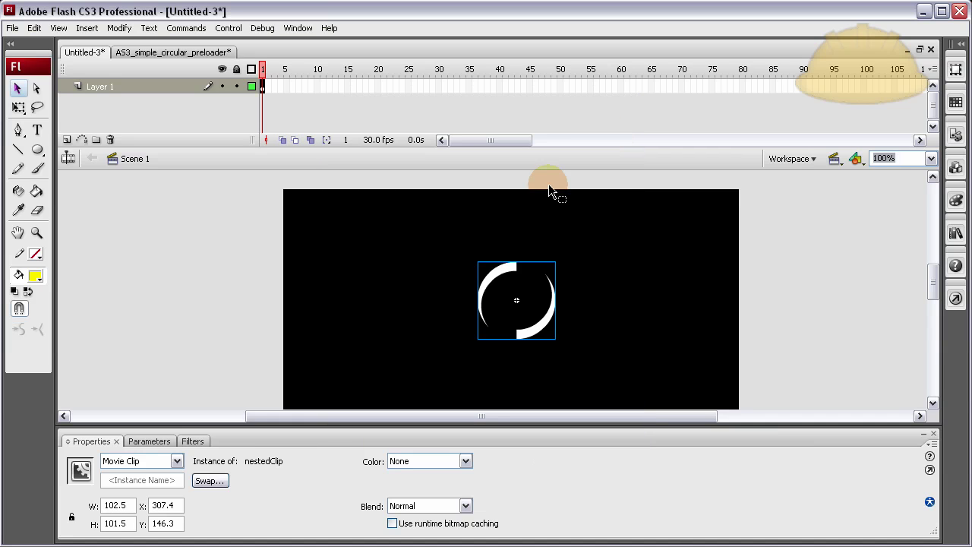
- Add a Glow filter to nestedClip: colour magenta, strength 350%, blur 13, quality High
left_click(193, 441)
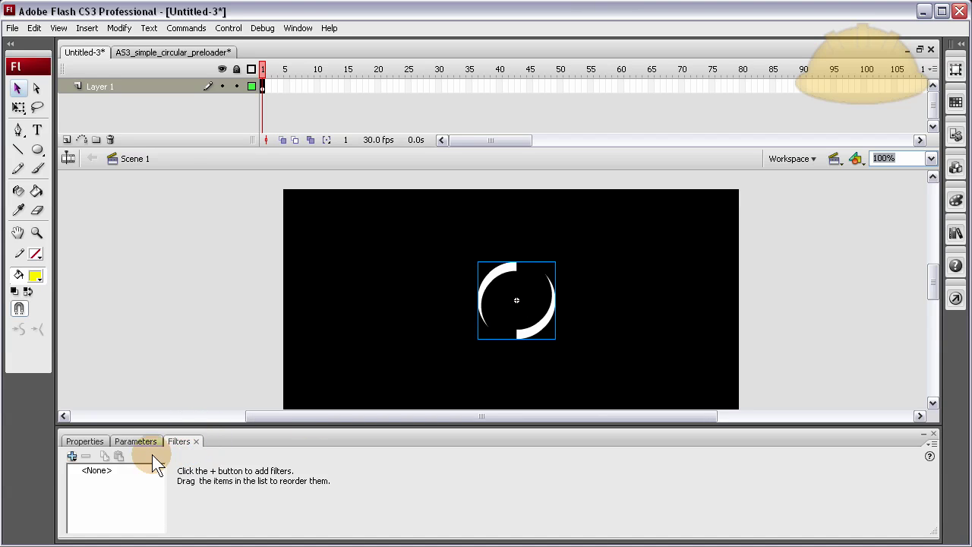
left_click(72, 456)
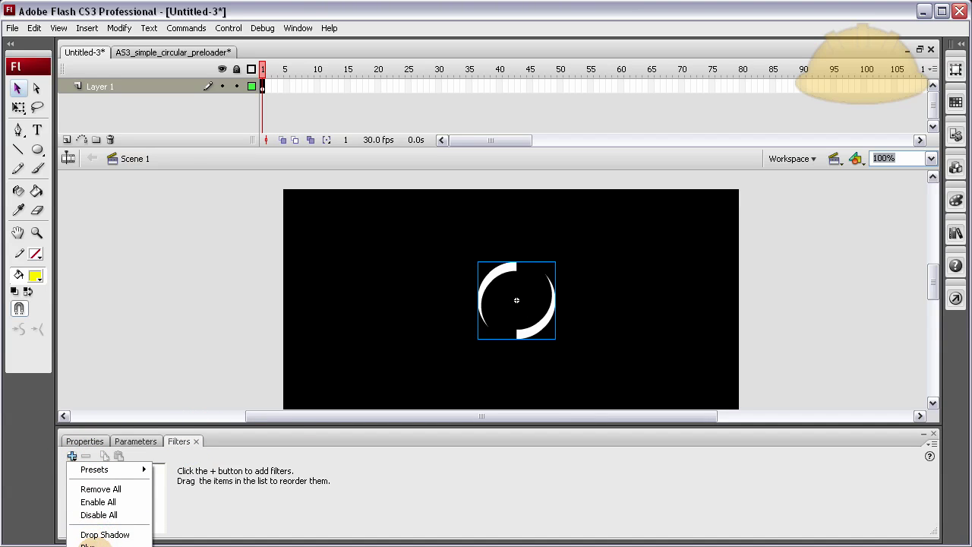
left_click(95, 543)
left_click(341, 462)
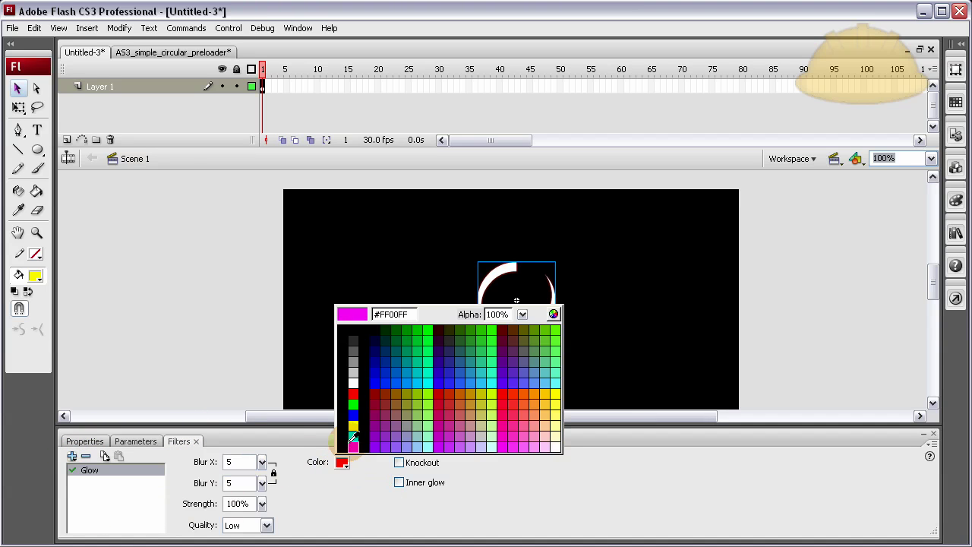
left_click(353, 445)
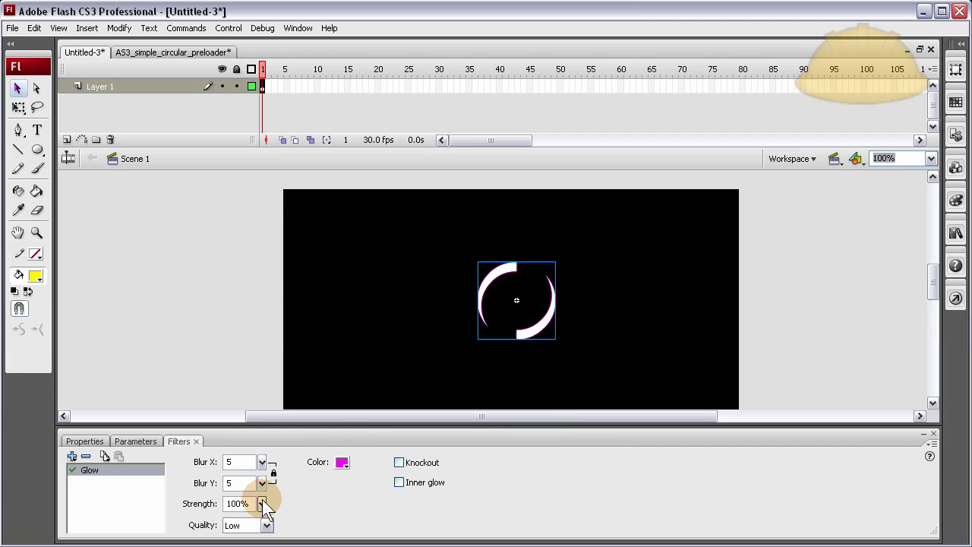
left_click_drag(262, 503, 264, 464)
left_click(267, 525)
left_click(257, 545)
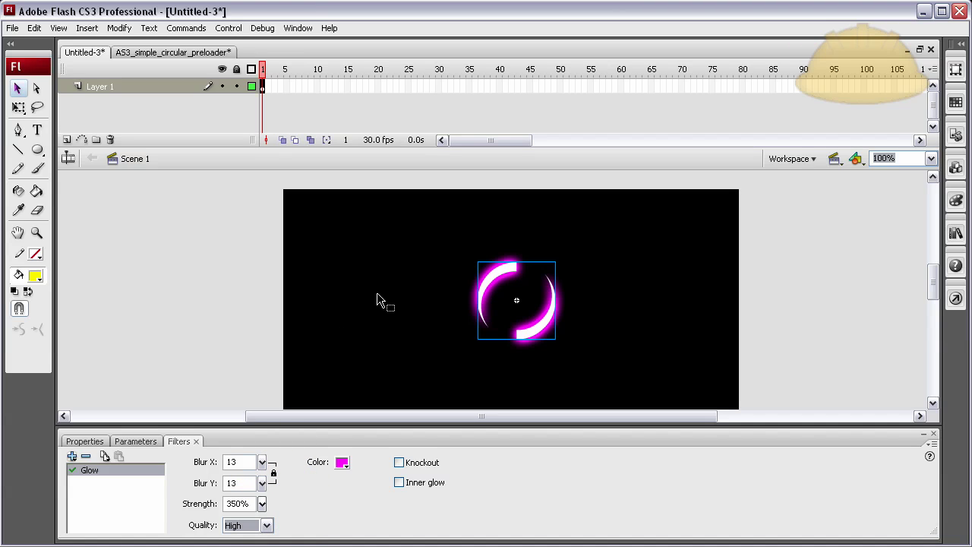
left_click(504, 269)
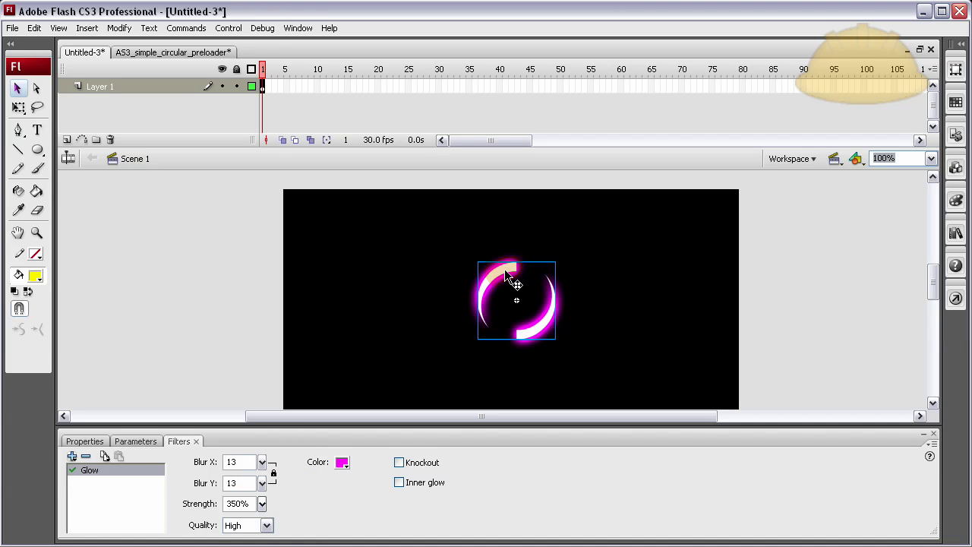
- Inside nestedClip, convert the arcs into a Movie clip symbol named nestedclip2
double_click(504, 269)
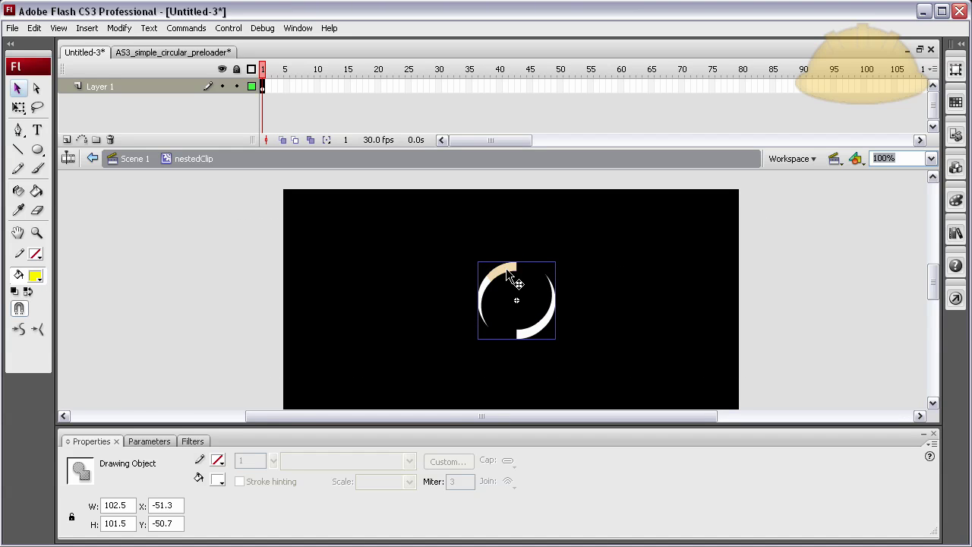
right_click(506, 268)
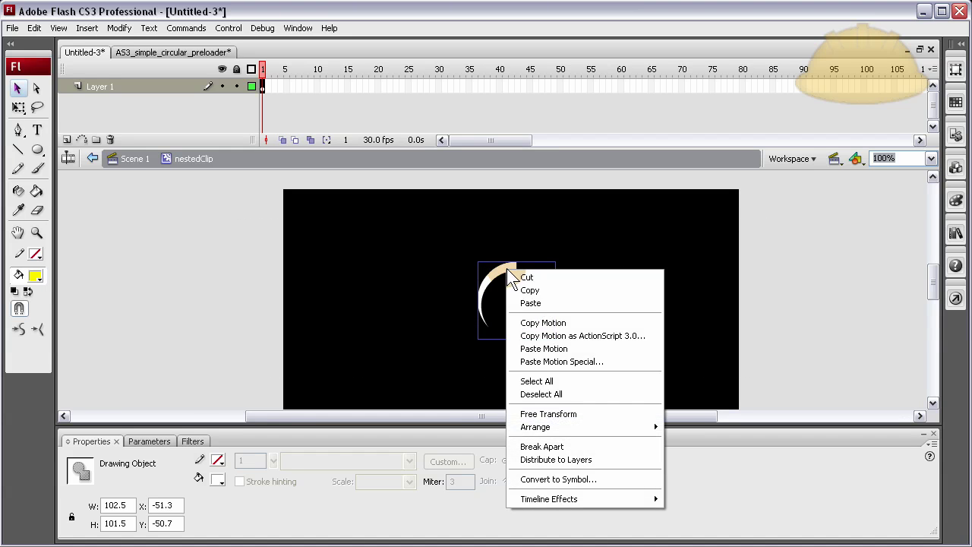
left_click(552, 478)
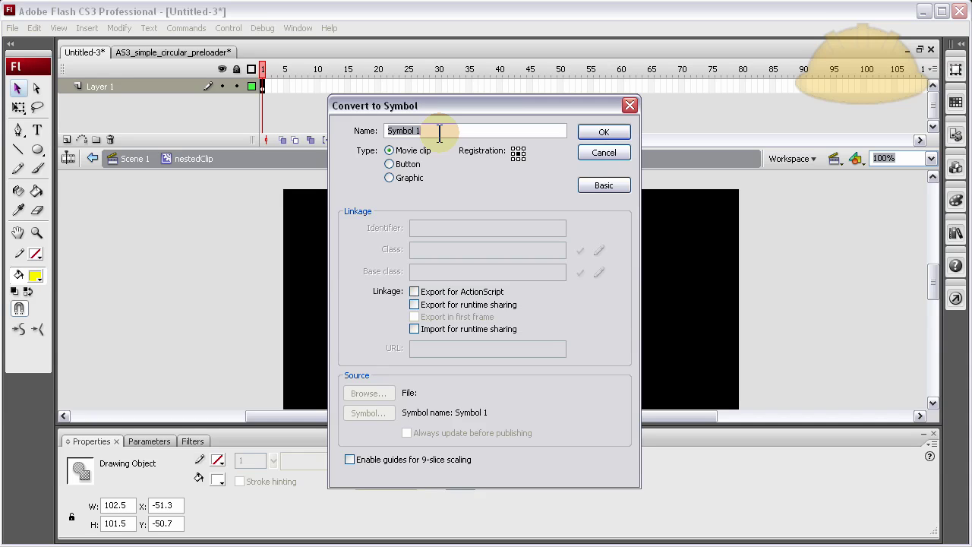
type("nestedclip2")
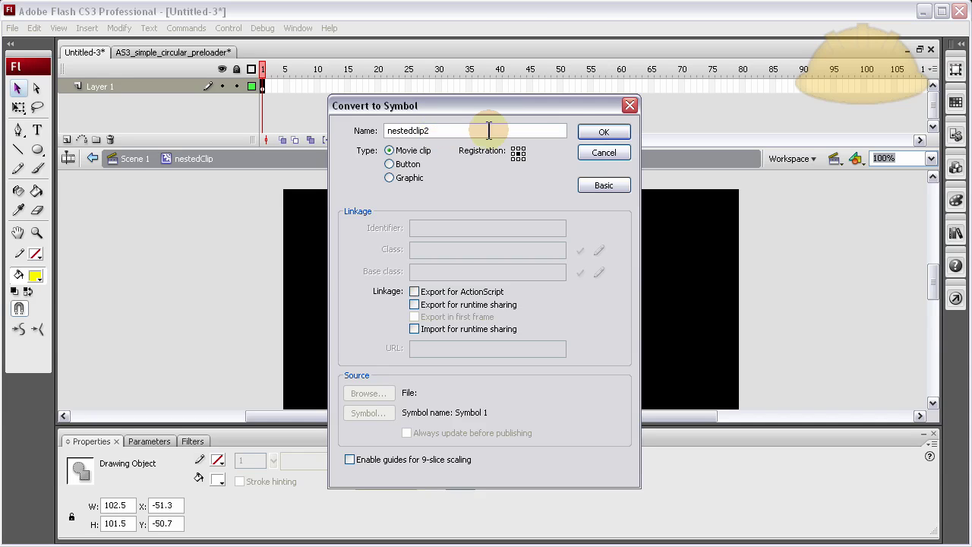
left_click(605, 133)
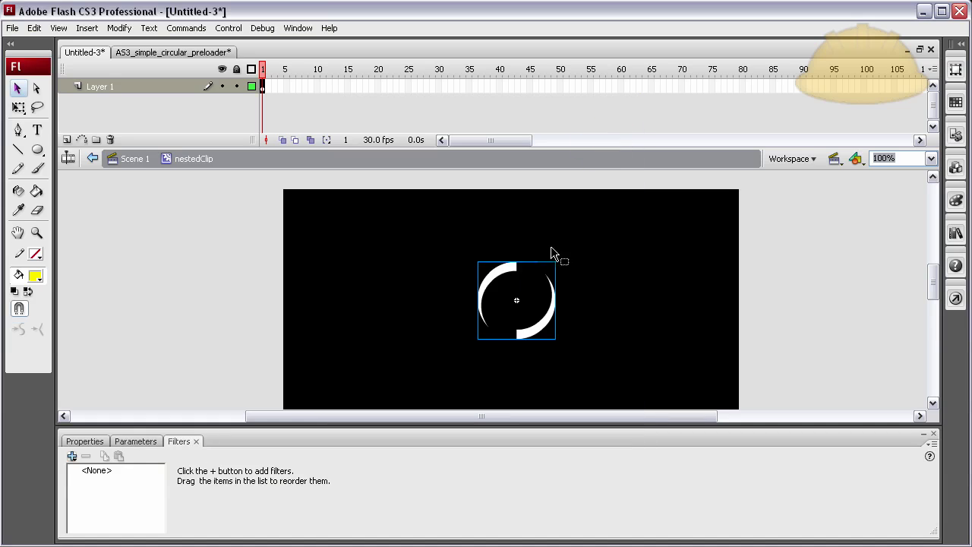
- Fill the arcs inside nestedclip2 magenta, then select the glowing clip on Scene 1
double_click(510, 271)
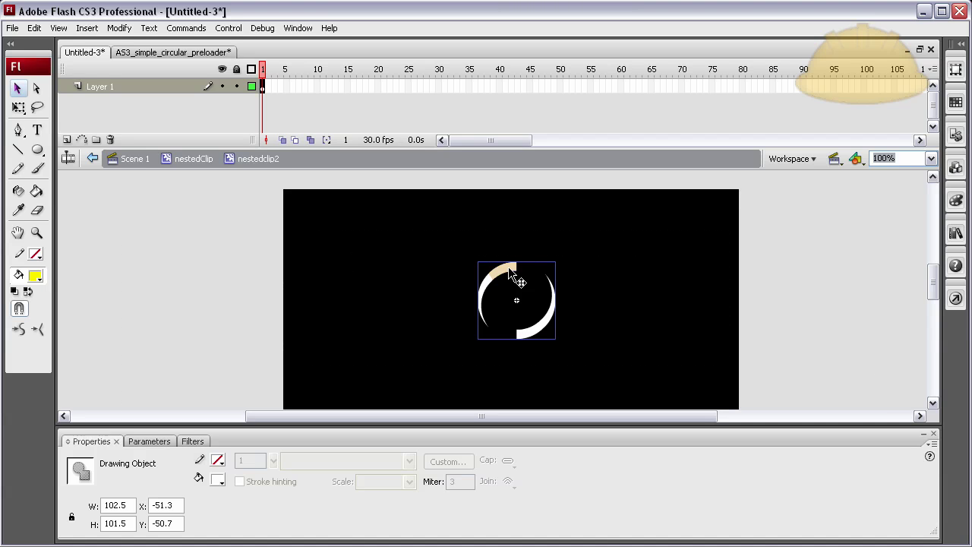
left_click(218, 481)
left_click(218, 454)
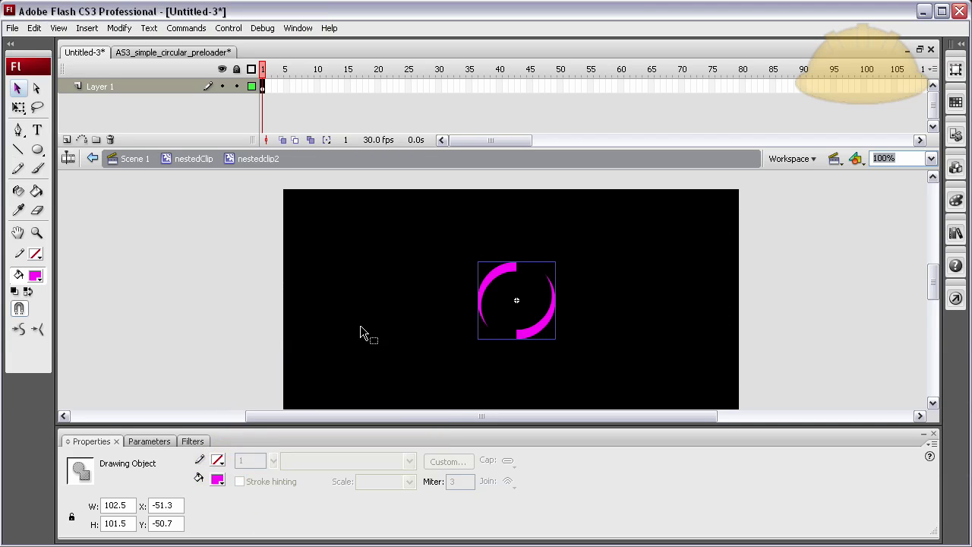
double_click(361, 331)
double_click(361, 329)
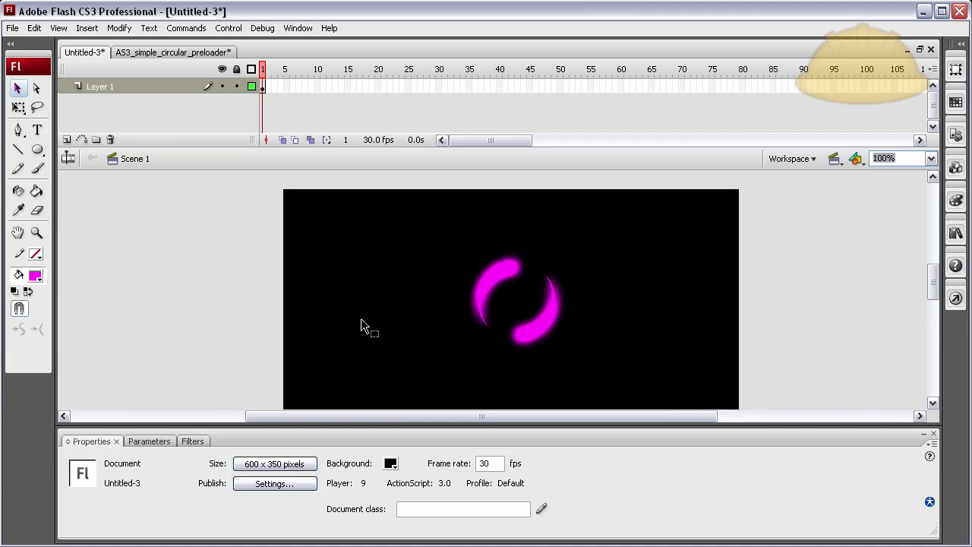
left_click(514, 283)
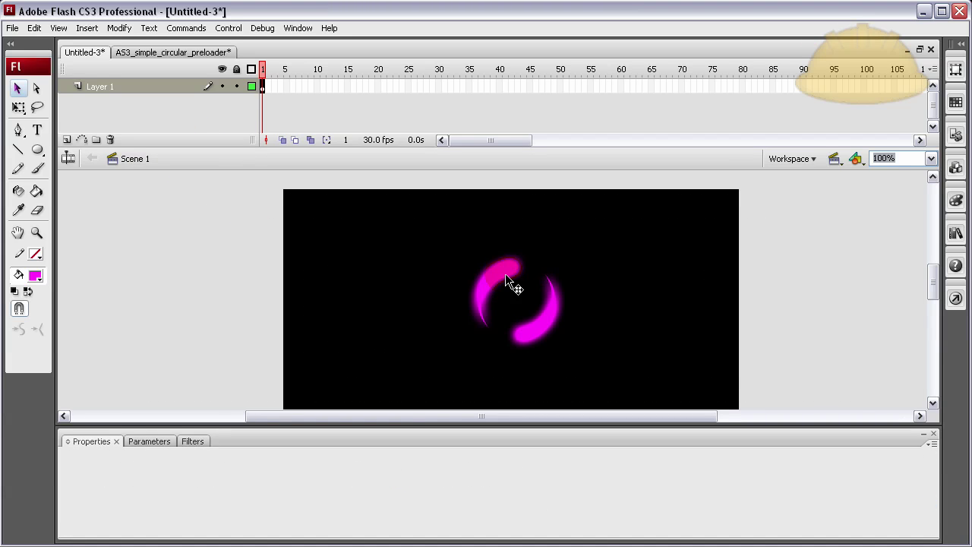
left_click(85, 442)
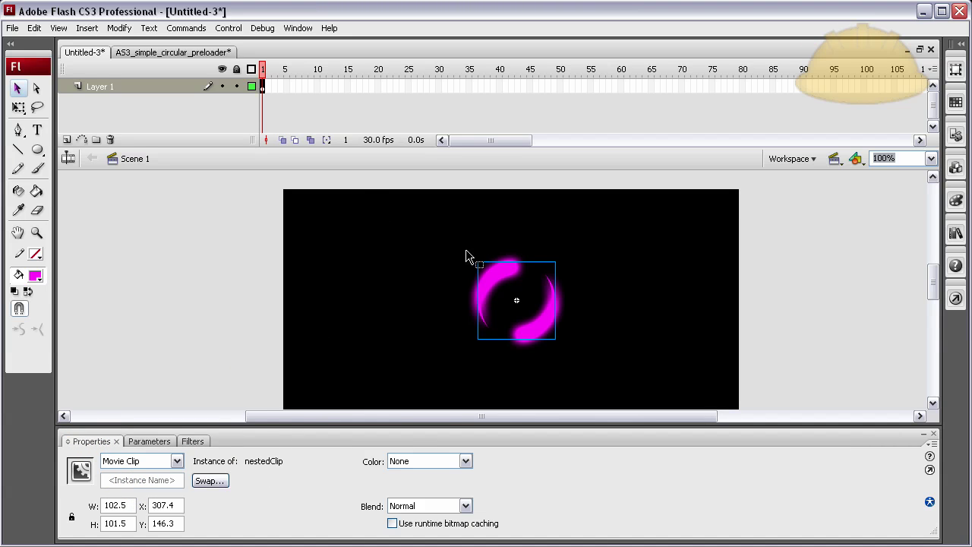
- Inside nestedClip, give the nestedclip2 instance the name loadCircle
double_click(506, 279)
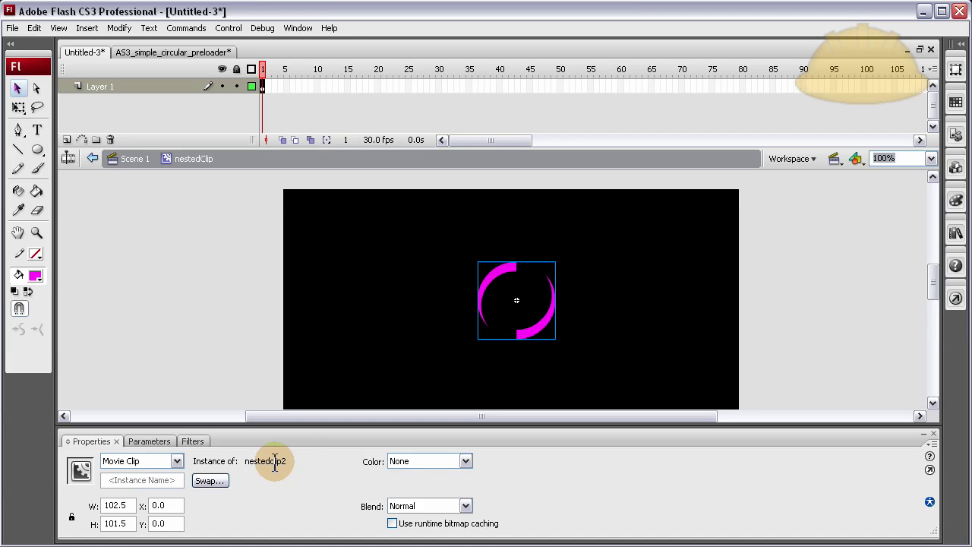
left_click(133, 482)
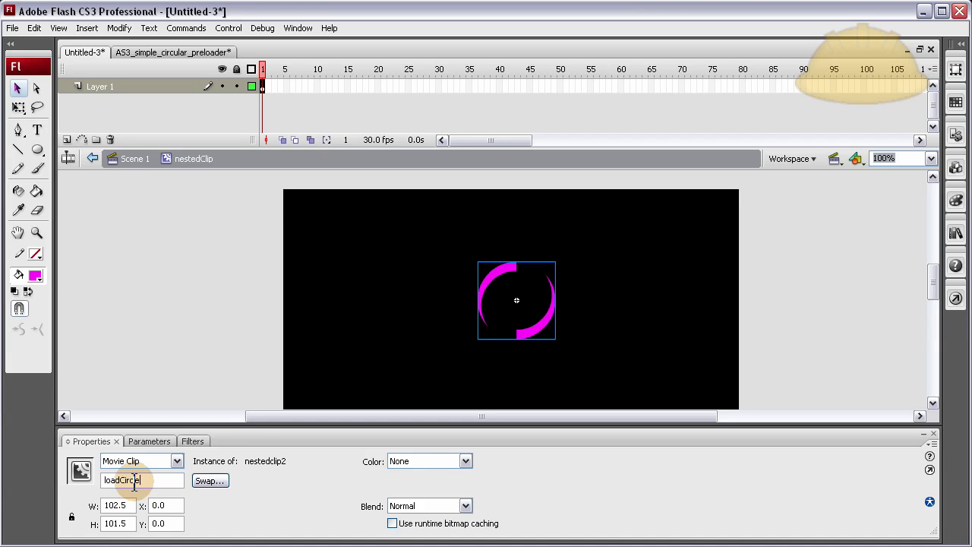
left_click(385, 325)
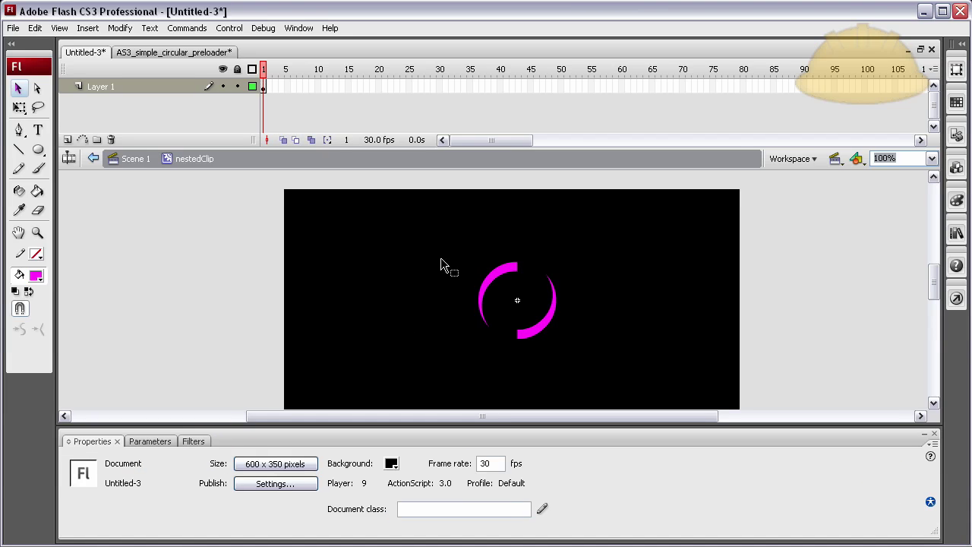
left_click(514, 277)
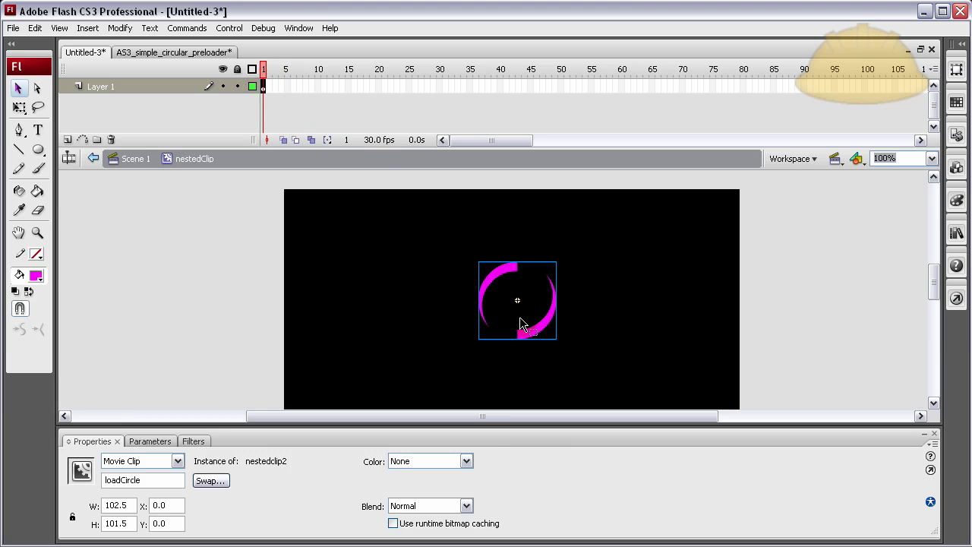
- Add Layer 2 and paste the ENTER_FRAME rotation code into its frame 1 script
left_click(263, 89)
left_click(68, 140)
left_click(263, 86)
key("F9")
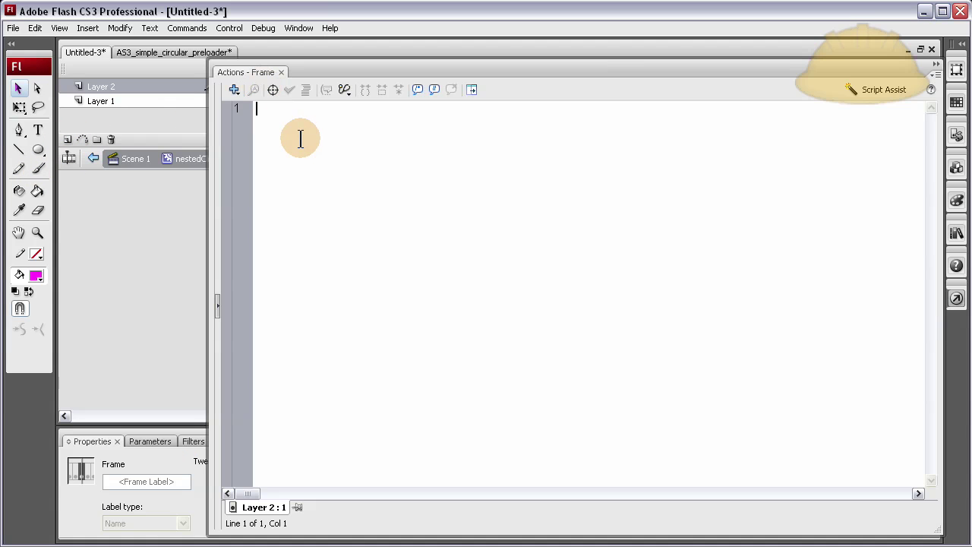
type("addEventListener(Event.ENTER_FRAME, onEnterFrame);  function onEnterFrame(event:Event):void { loadCircle.rotation += 20; }")
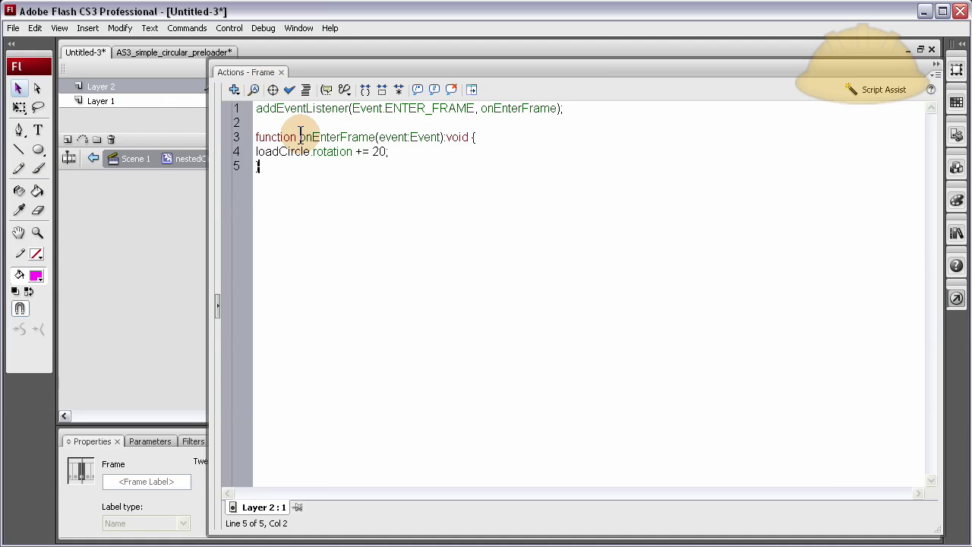
- Add a blank keyframe at frame 2 of Layer 2, a keyframe at frame 2 of Layer 1, then reopen frame 1's script
key("F9")
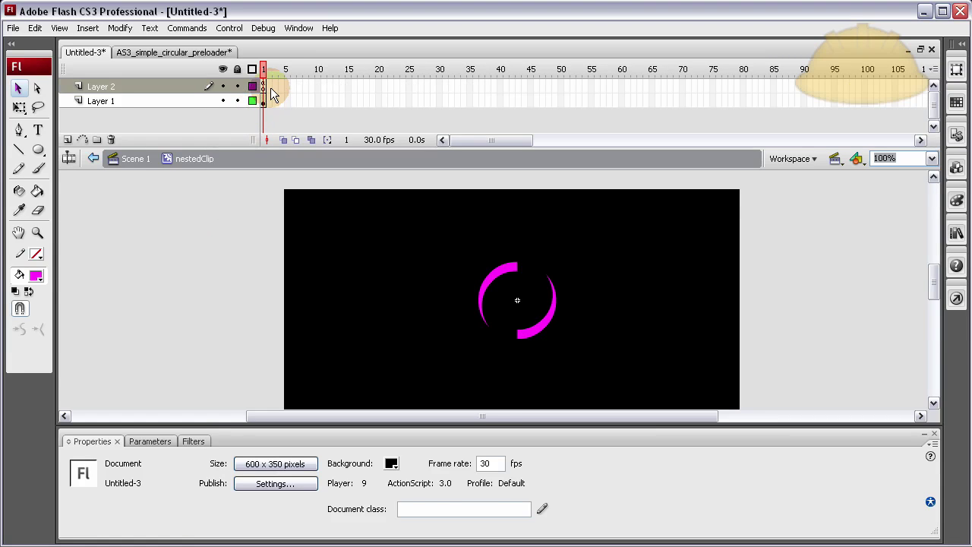
left_click(271, 89)
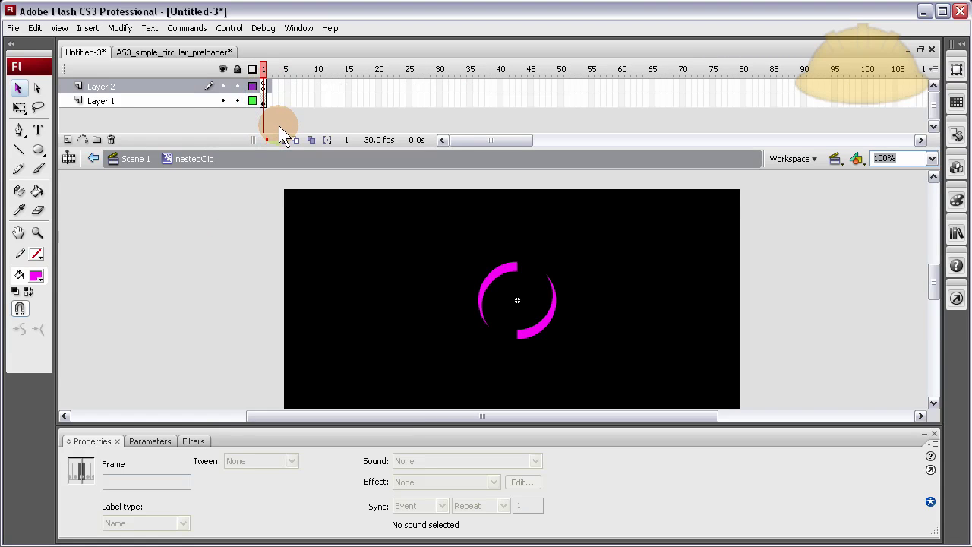
left_click(269, 88)
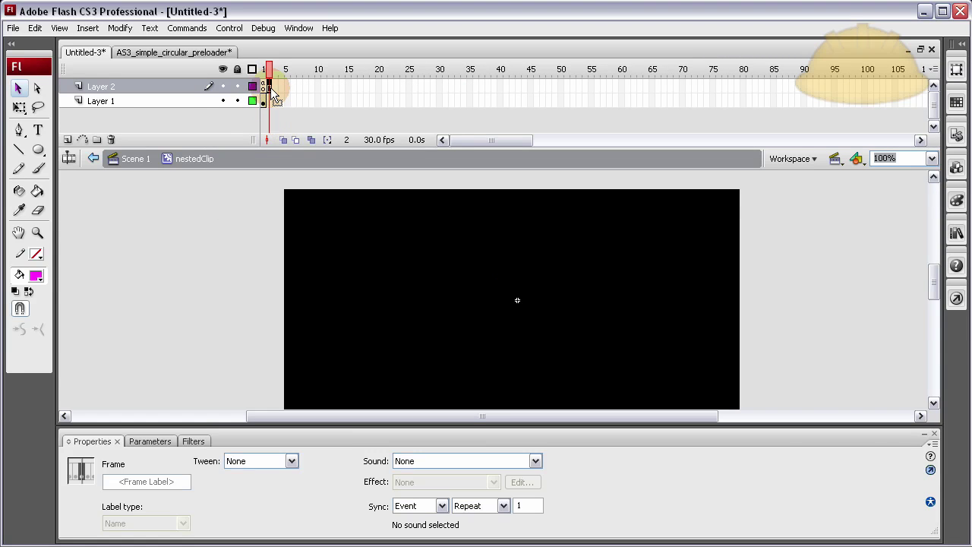
key("F7")
left_click(269, 101)
key("F6")
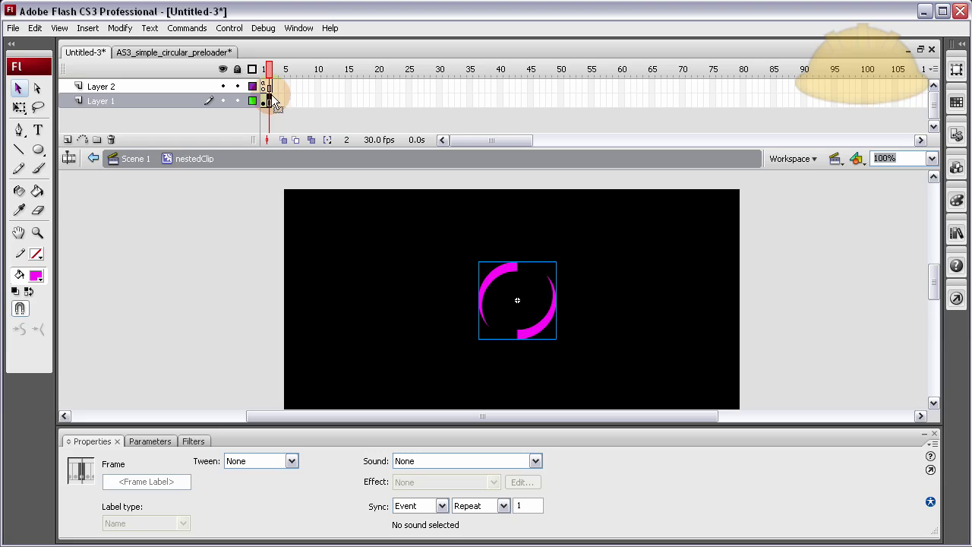
left_click(265, 88)
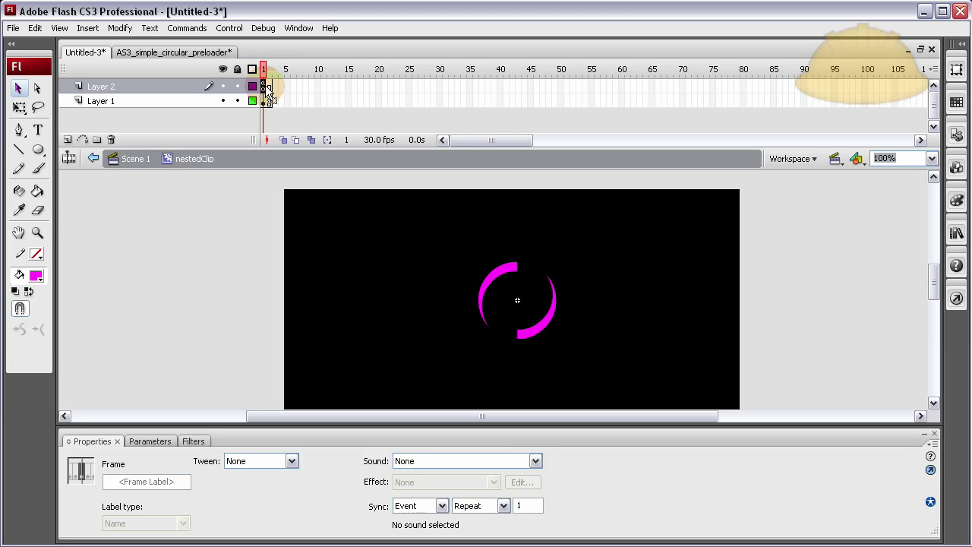
key("F9")
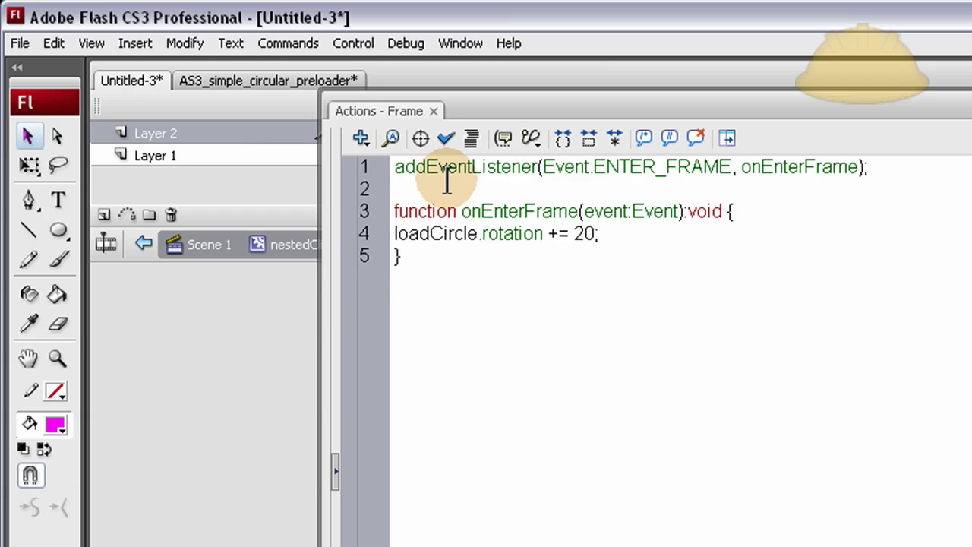
- Reopen Layer 2's frame 1 script and highlight the addEventListener line
key("F9")
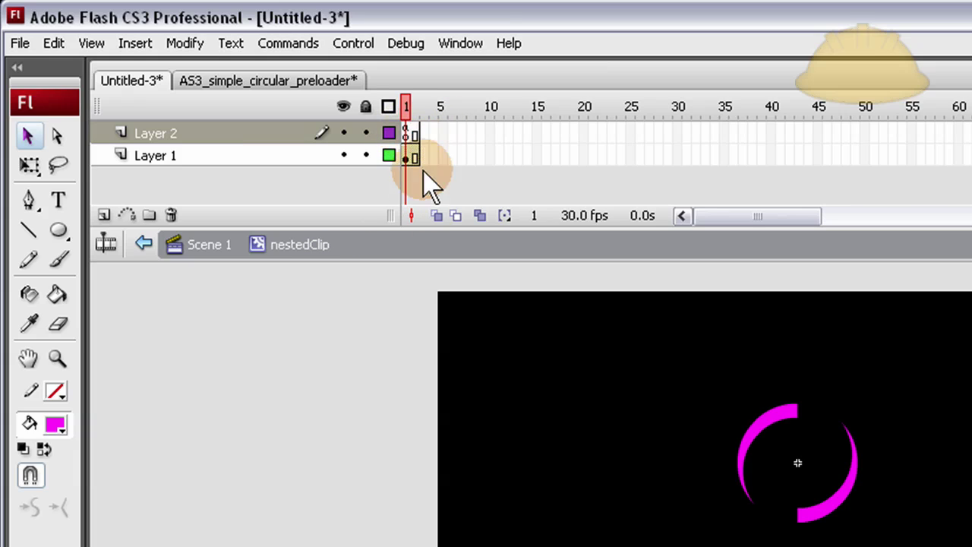
left_click(404, 132)
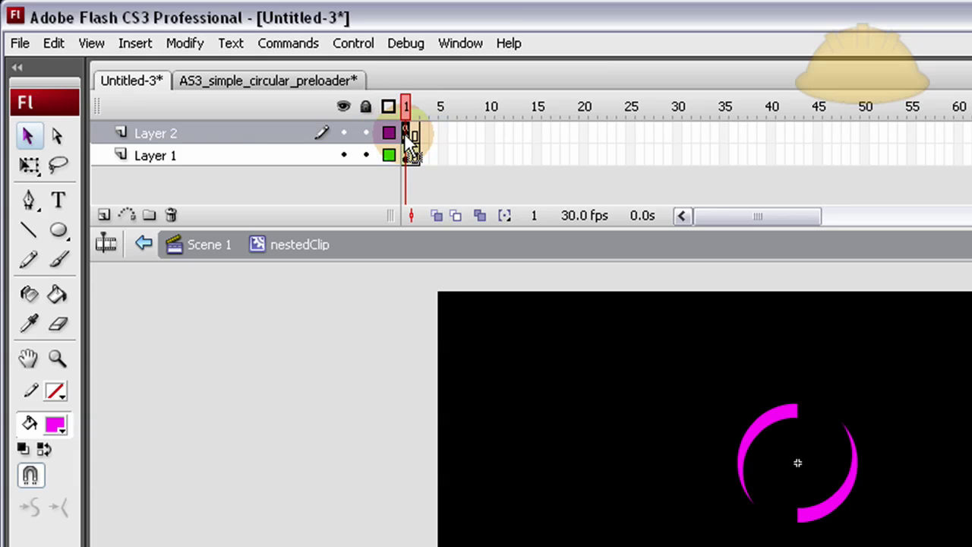
key("F9")
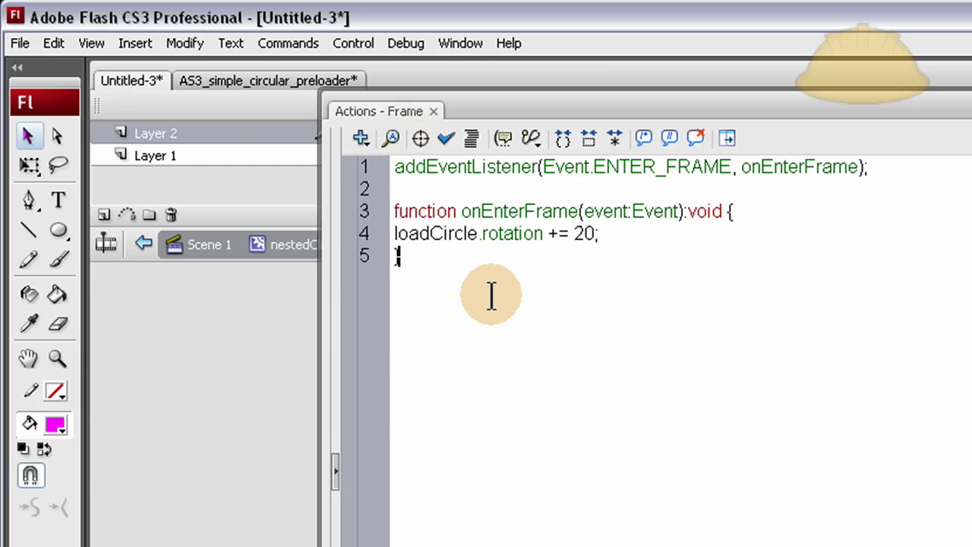
key("ctrl+Home")
key("shift+End")
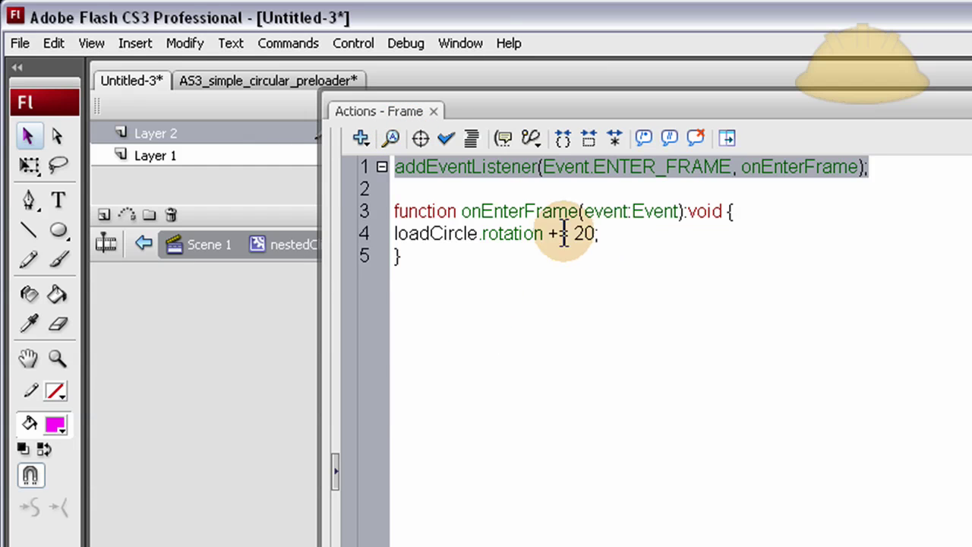
- Compare the onEnterFrame function name with the listener's, then highlight loadCircle on line 4
double_click(520, 211)
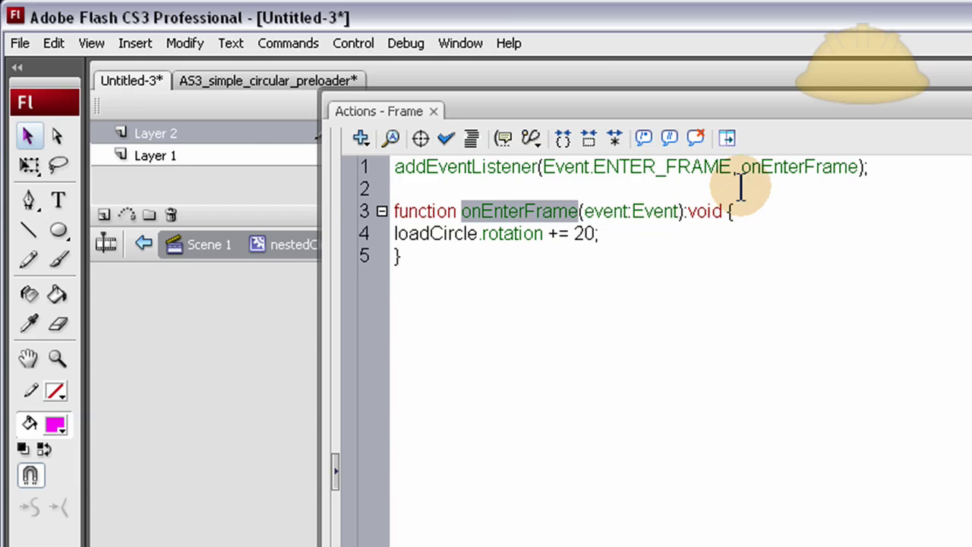
double_click(790, 176)
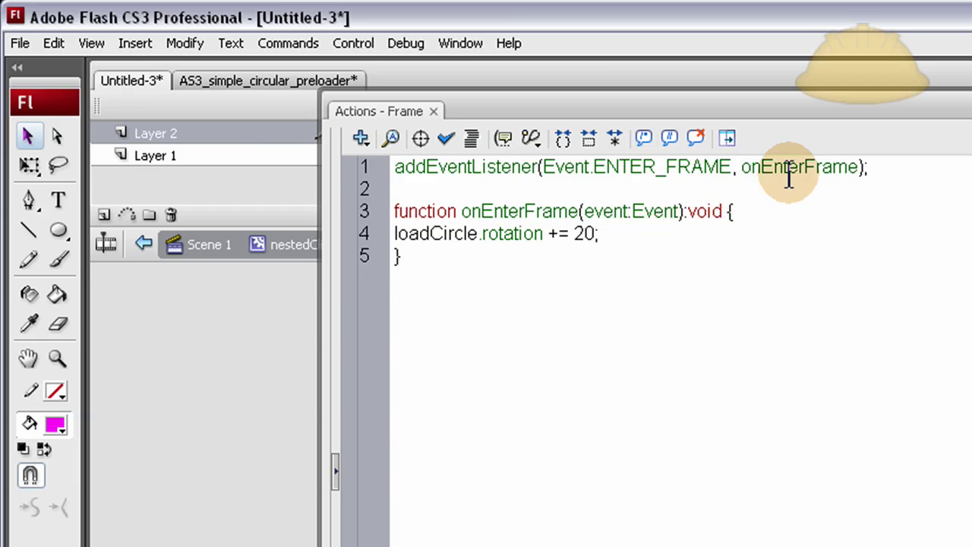
double_click(536, 212)
left_click(533, 215)
double_click(533, 212)
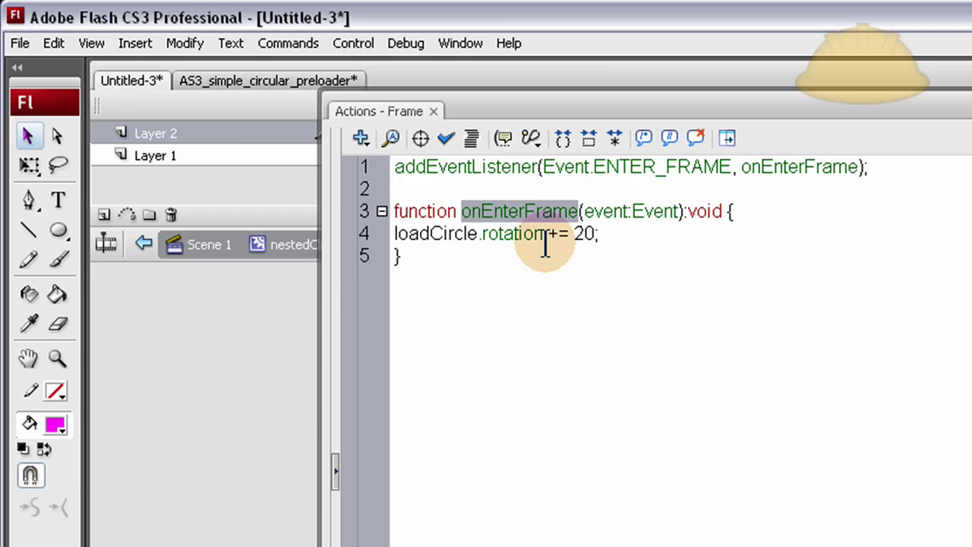
left_click(426, 240)
double_click(426, 235)
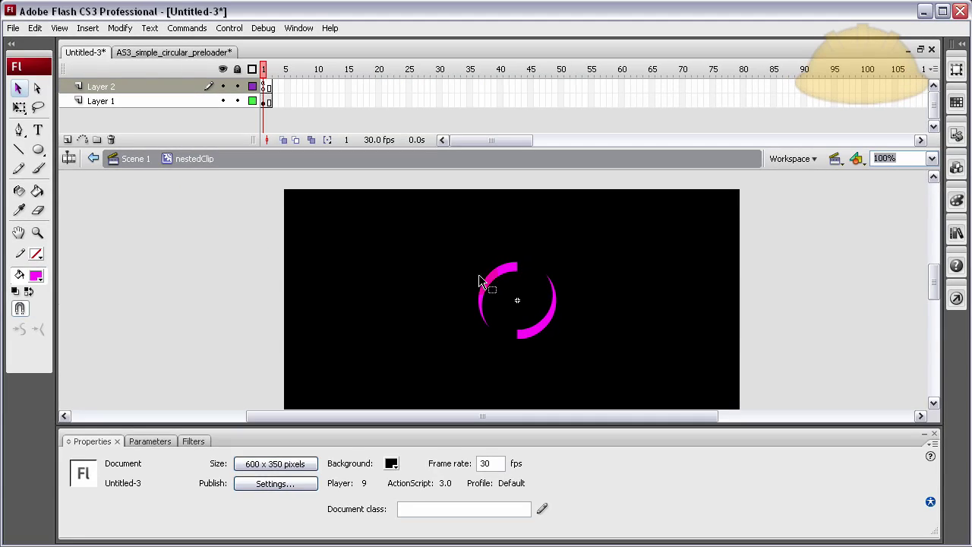
- Confirm the circle's instance name is loadCircle, then examine the loadCircle.rotation += 20 statement
left_click(519, 270)
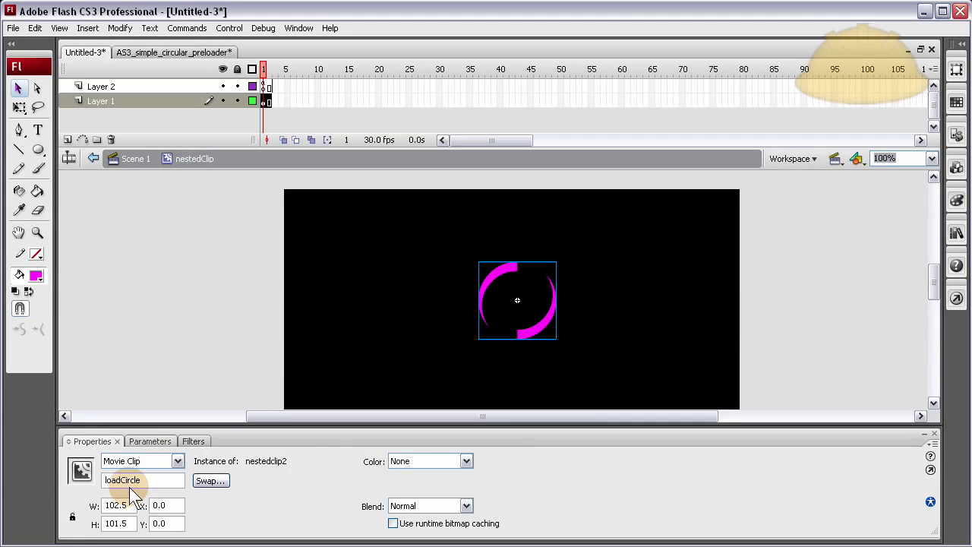
left_click(265, 86)
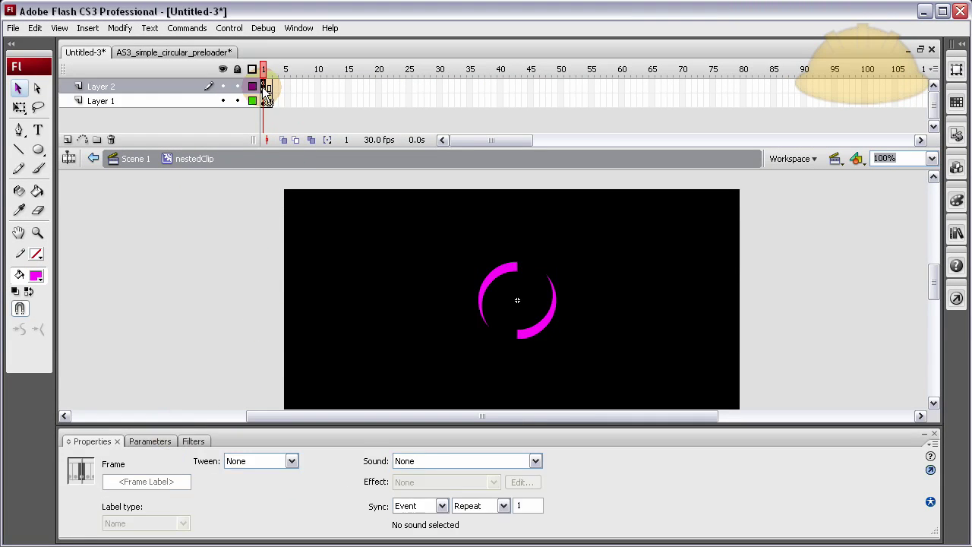
key("F9")
left_click(337, 152)
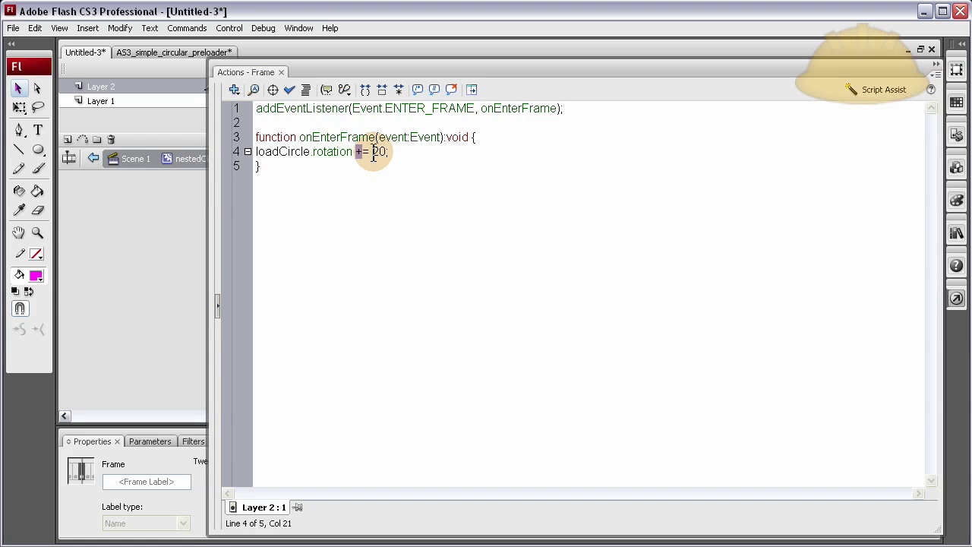
double_click(382, 152)
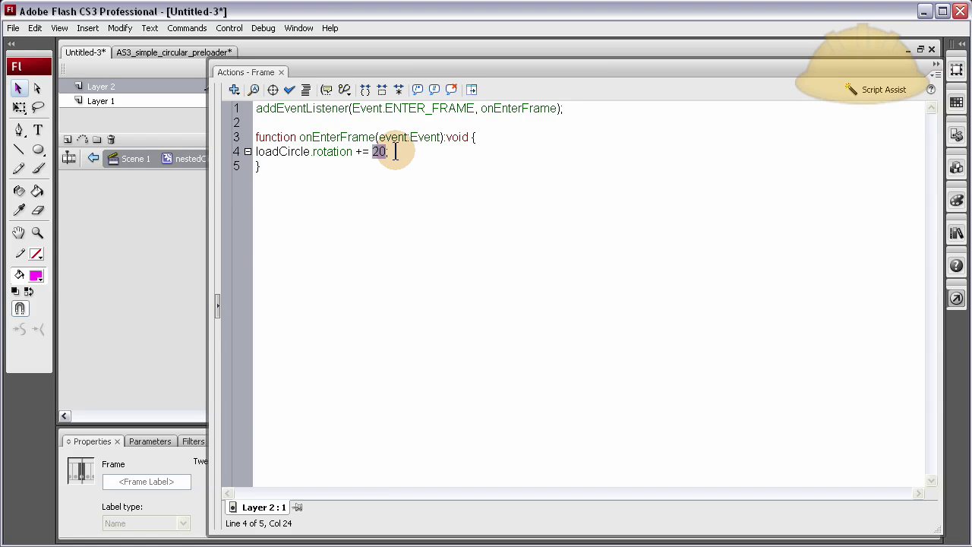
key("Left")
key("Left")
key("ctrl+shift+Left")
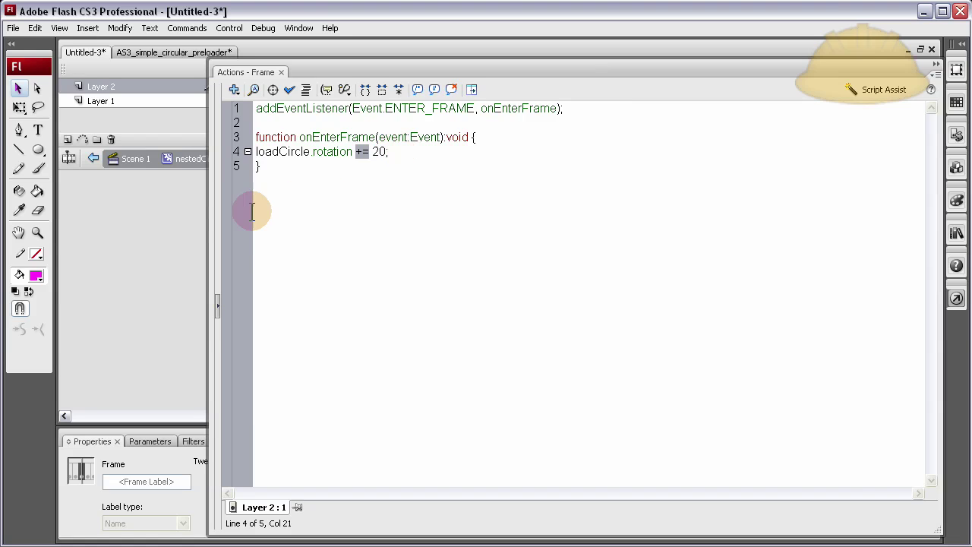
key("F9")
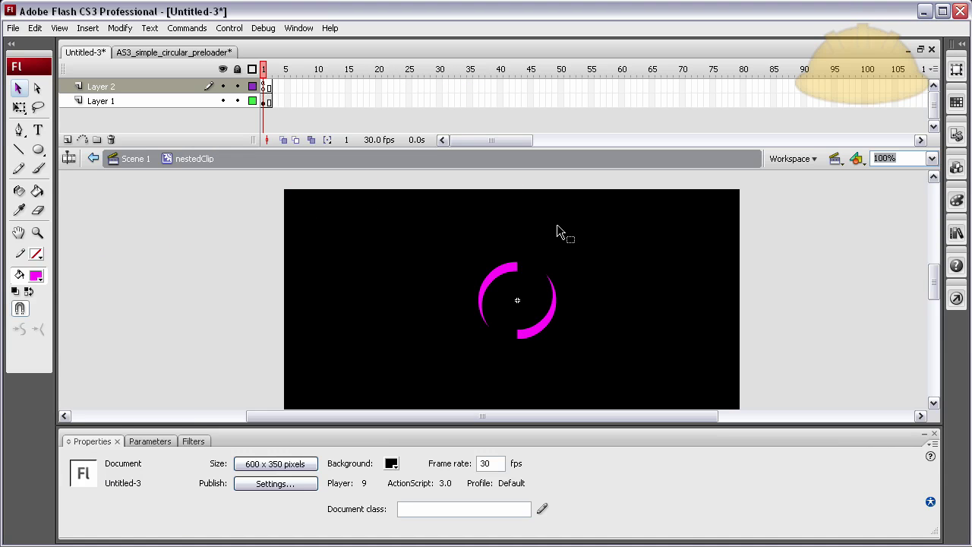
left_click(755, 276)
key("ctrl+Return")
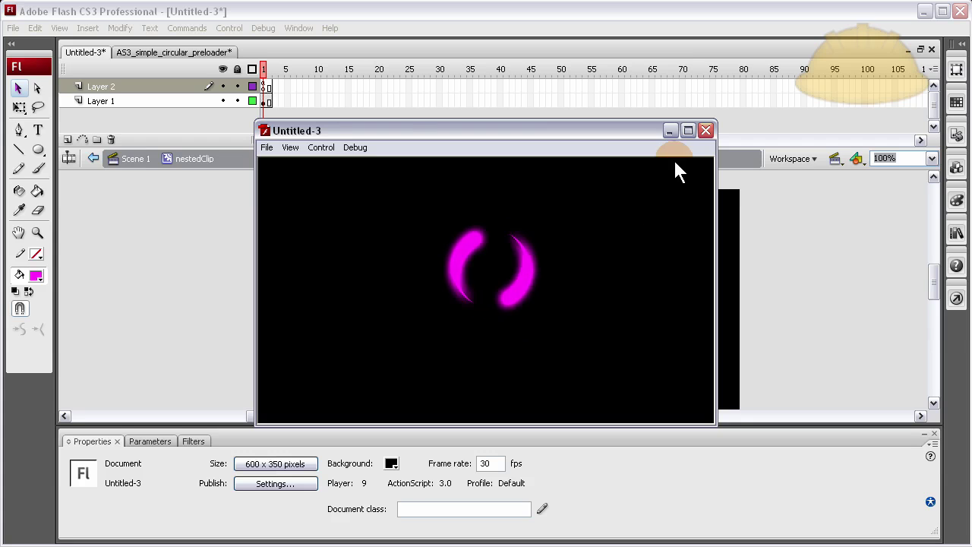
left_click(705, 130)
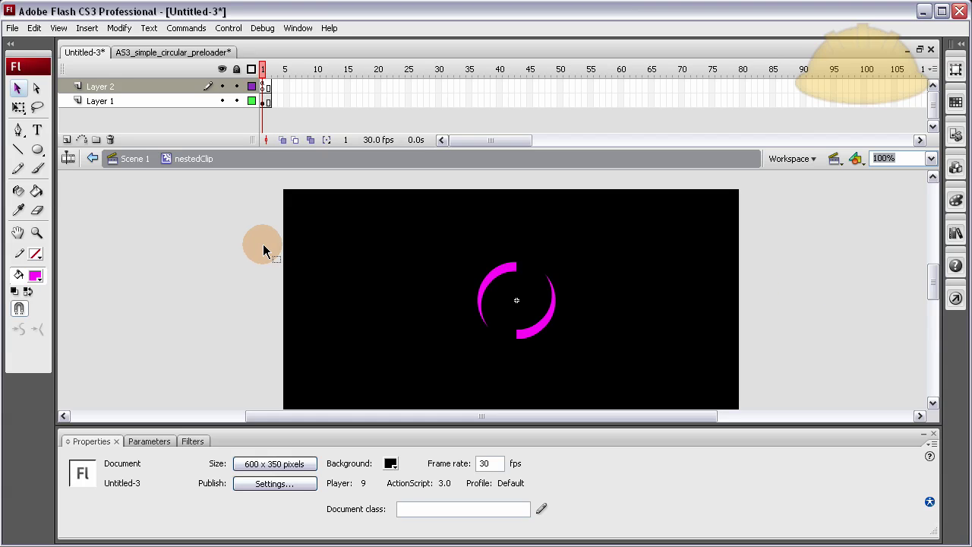
- Return to the main scene and deselect the magenta ring clip
left_click(139, 165)
left_click(182, 297)
left_click(497, 269)
left_click(629, 269)
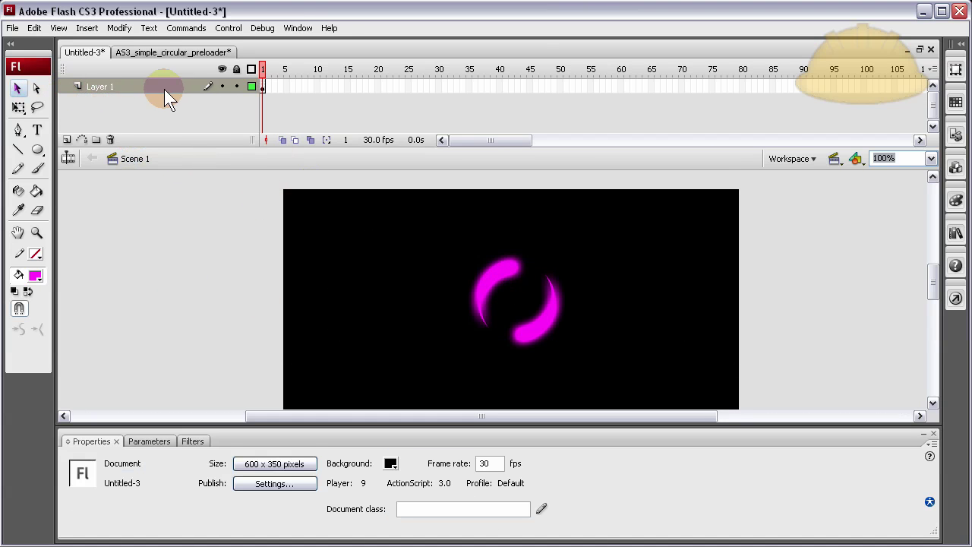
- Switch to AS3_simple_circular_preloader and select frame 1 of the CircularAnimation layer
left_click(172, 50)
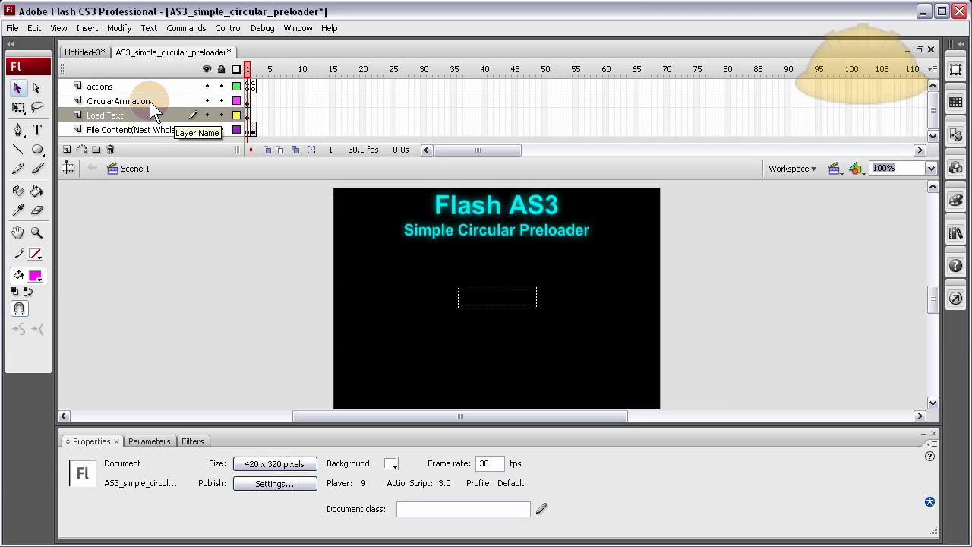
left_click(249, 115)
left_click(249, 101)
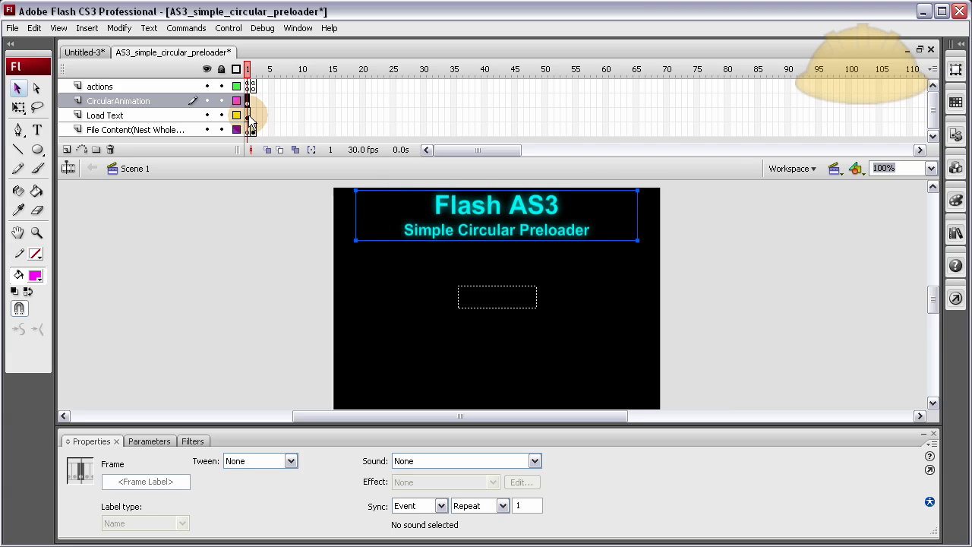
- Copy the magenta circle clip from Untitled-3 into CircularAnimation frame 1, replacing existing library items
left_click(83, 51)
left_click(501, 277)
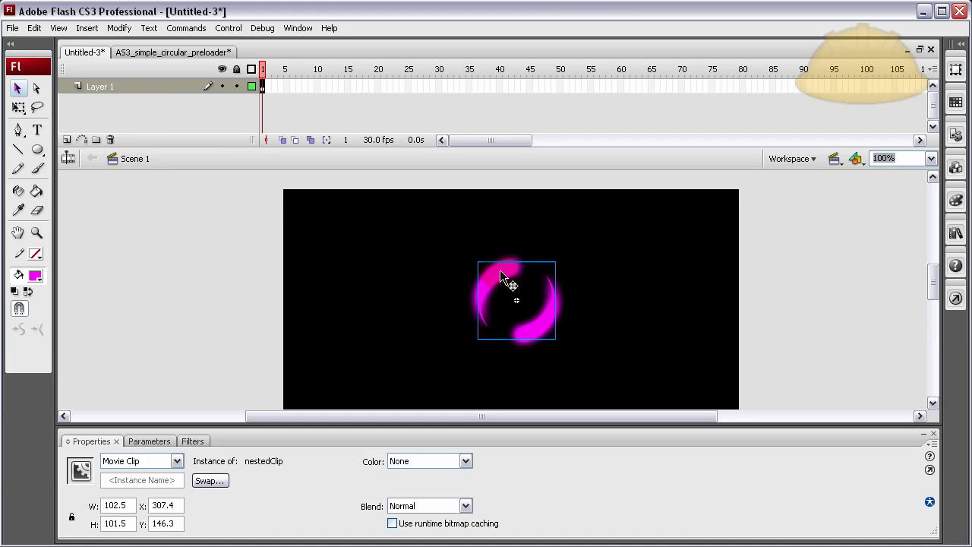
left_click(312, 140)
left_click(208, 58)
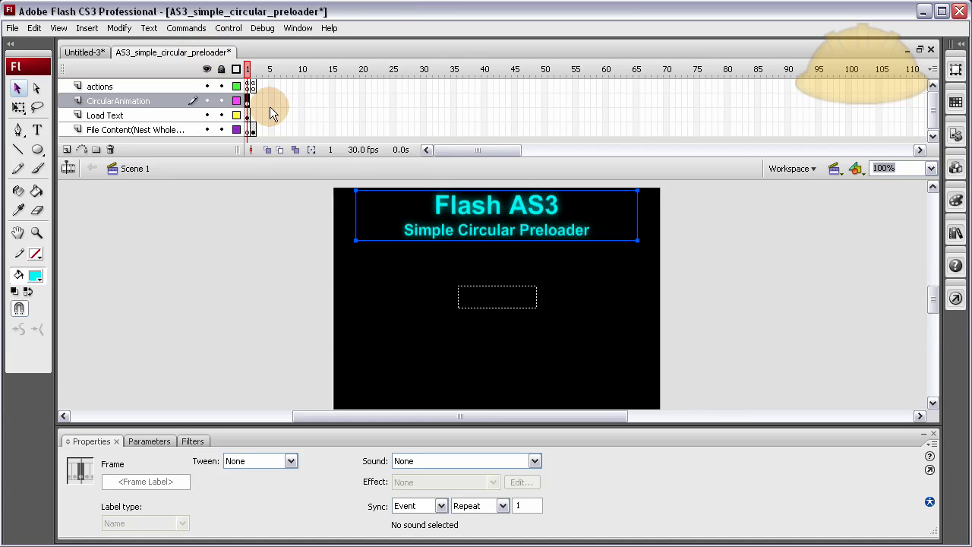
left_click(241, 106)
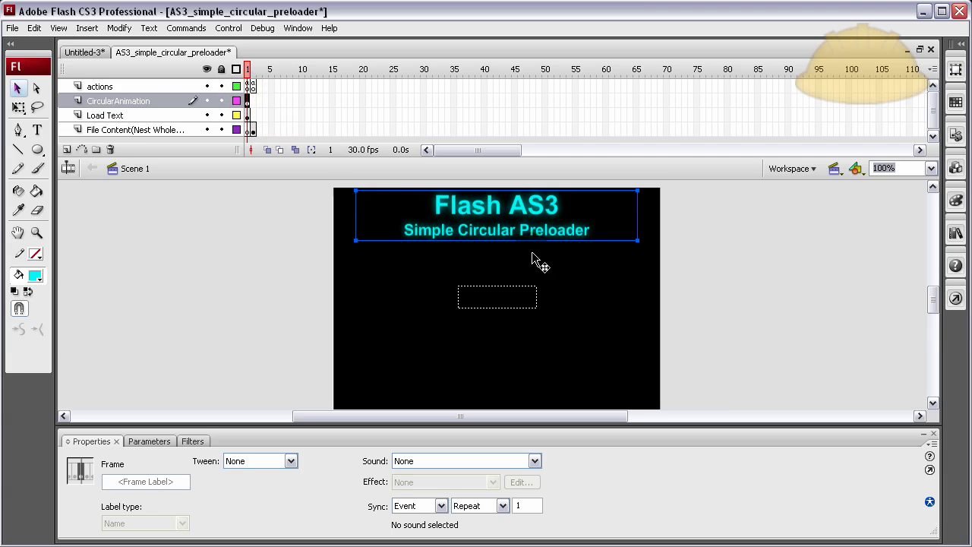
key("ctrl+v")
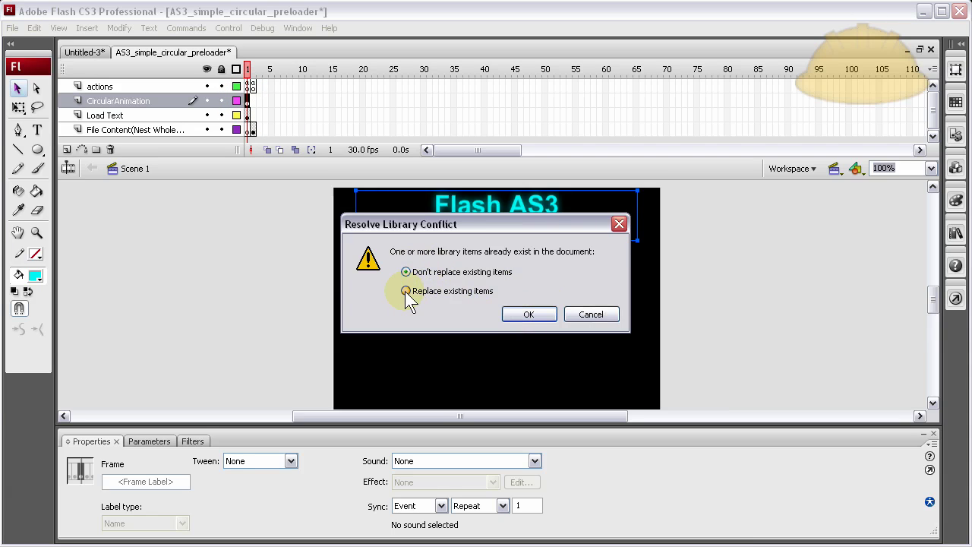
left_click(406, 291)
left_click(526, 316)
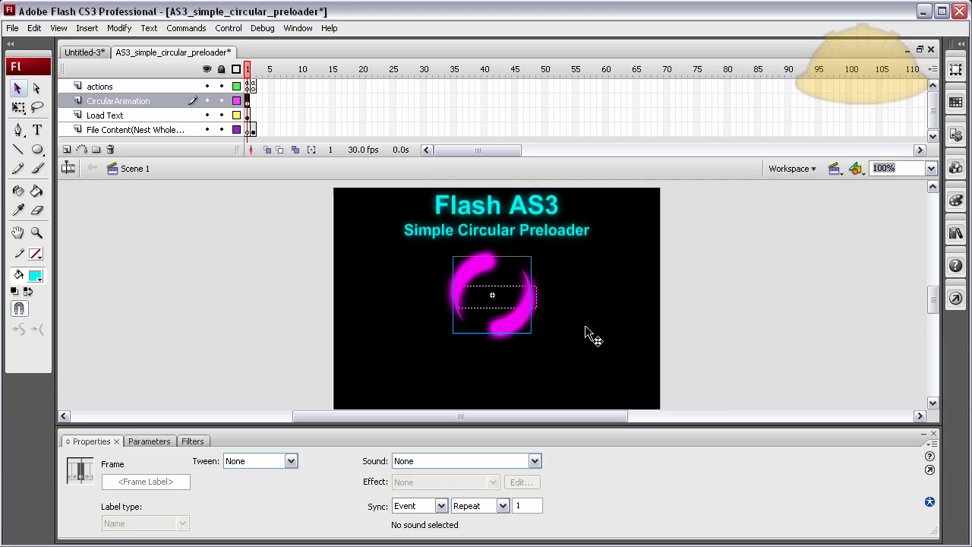
- Nudge the pasted ring right and down to centre it over the text box
key("Right")
key("Right")
key("Right")
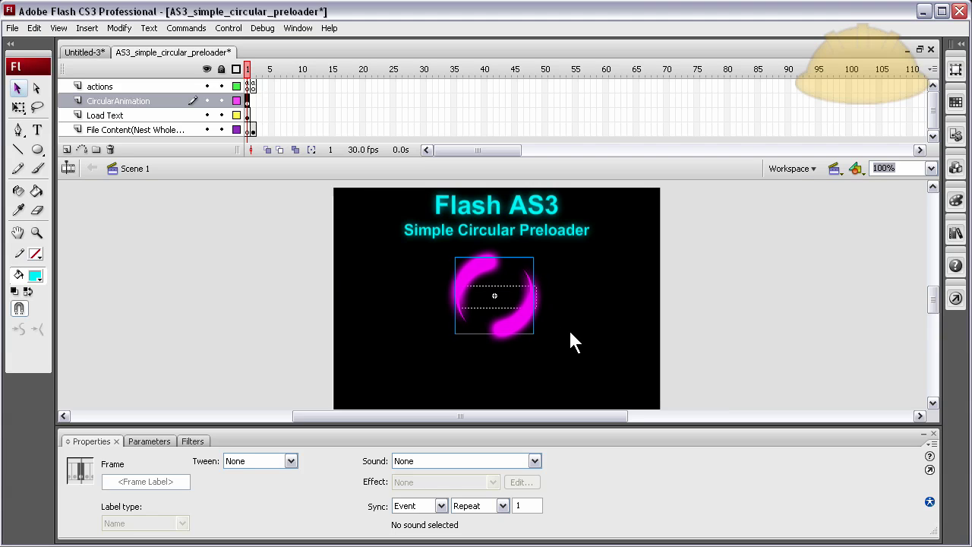
key("Right")
key("Right")
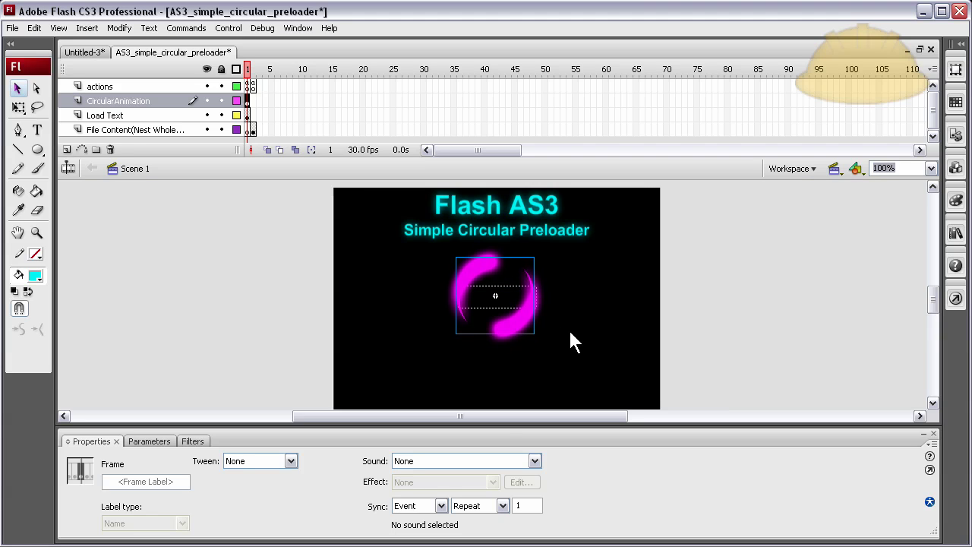
key("Right")
key("Down")
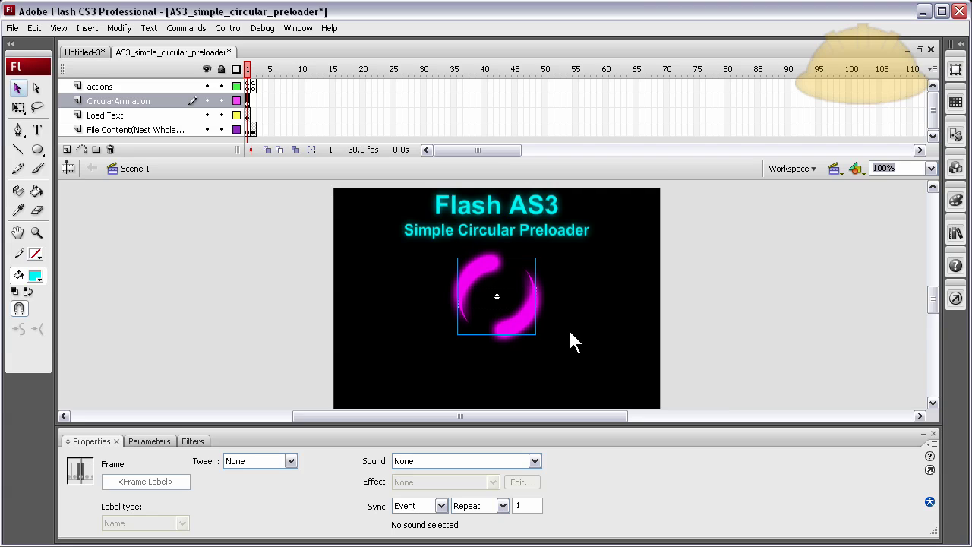
left_click(569, 332)
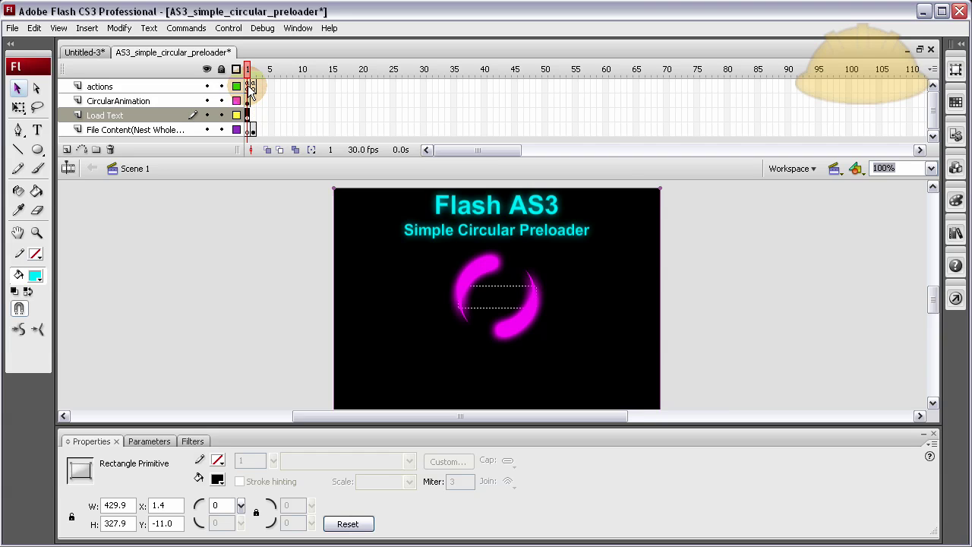
left_click(251, 87)
key("F9")
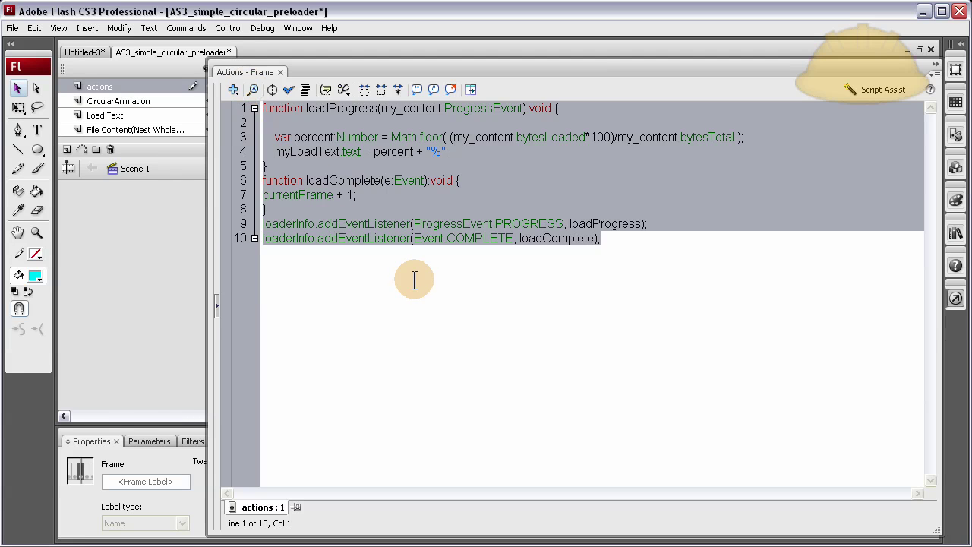
left_click(628, 238)
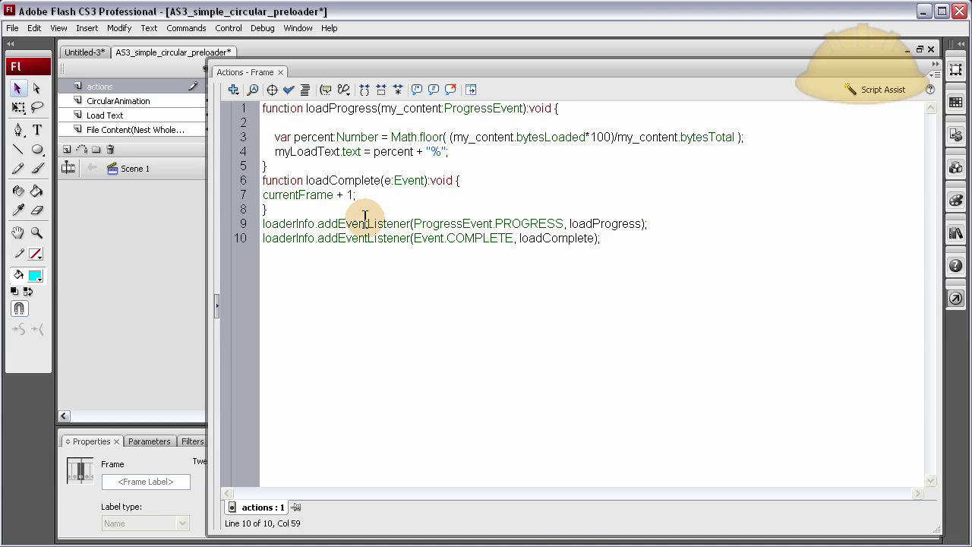
left_click(357, 195)
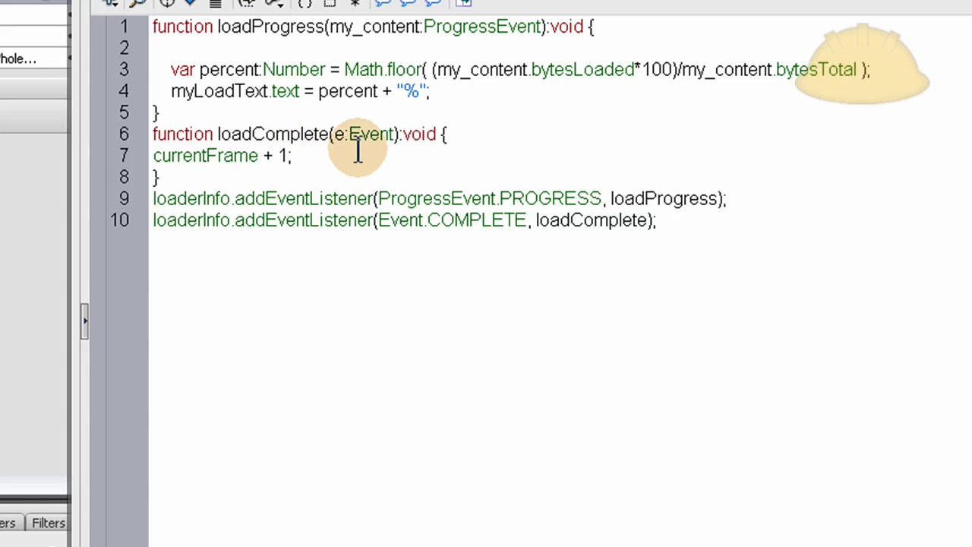
key("F9")
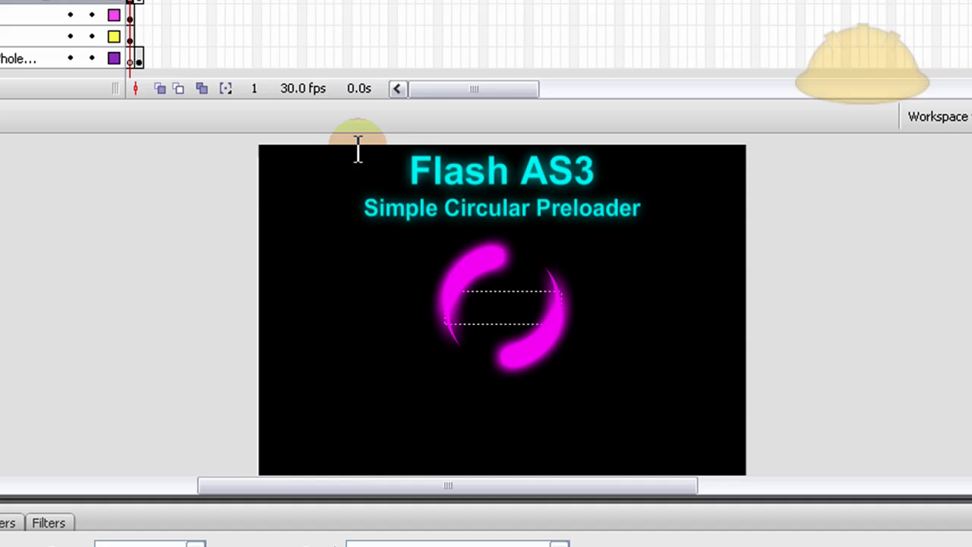
left_click(140, 3)
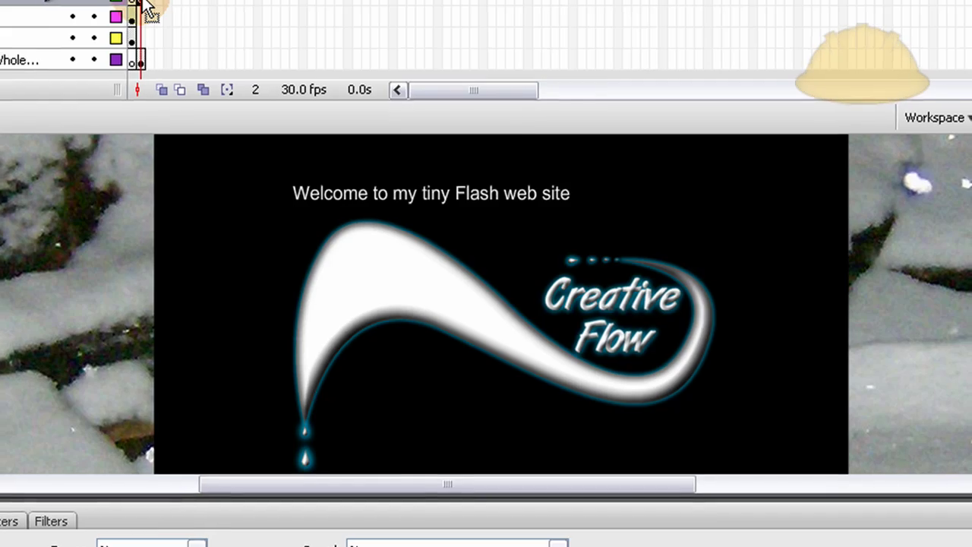
key("F9")
key("F9")
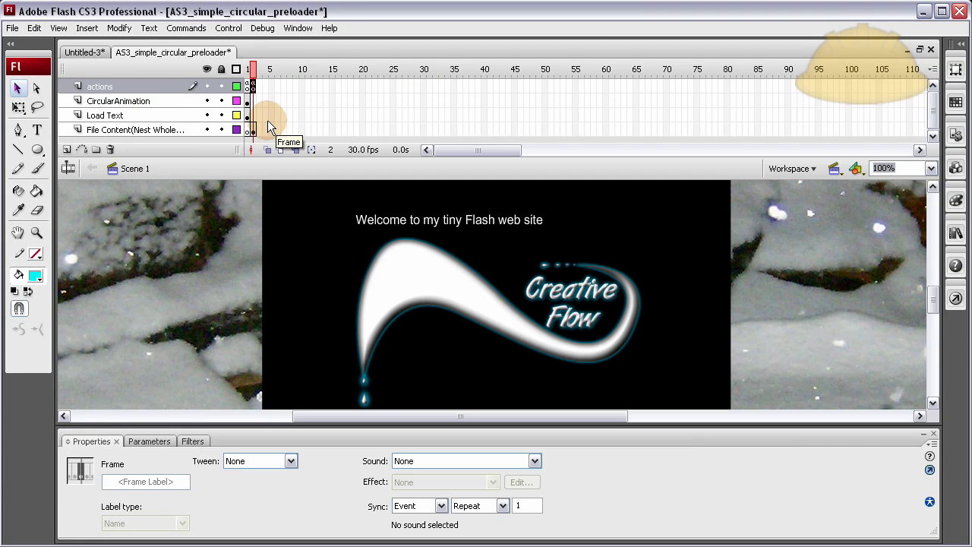
- Return to frame 1, enlarge the timeline, and select the File Content layer
left_click(251, 88)
left_click(247, 88)
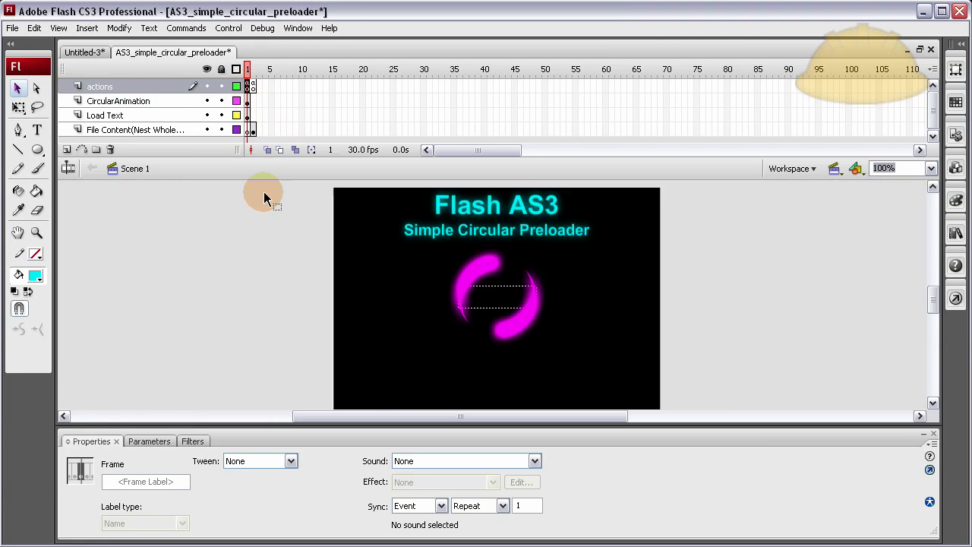
left_click_drag(276, 163, 275, 189)
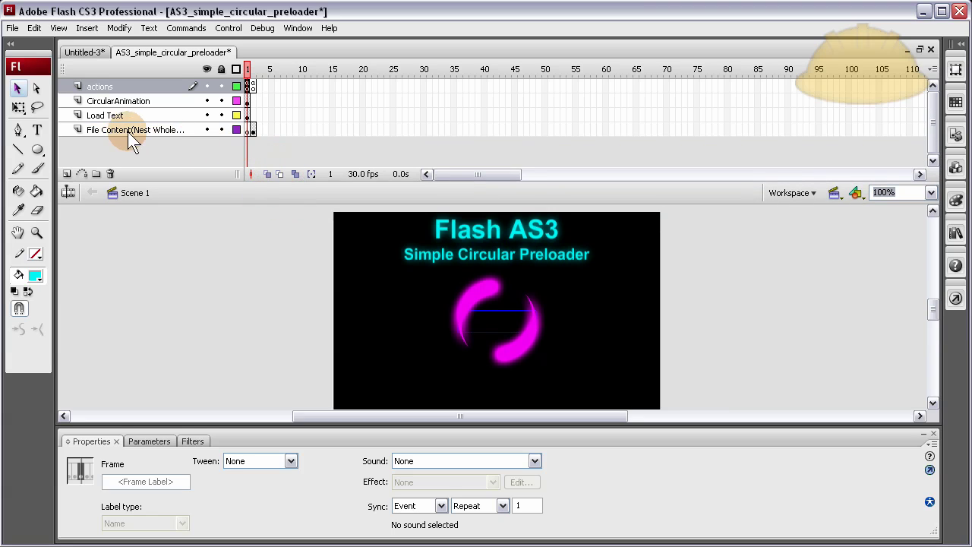
left_click(182, 128)
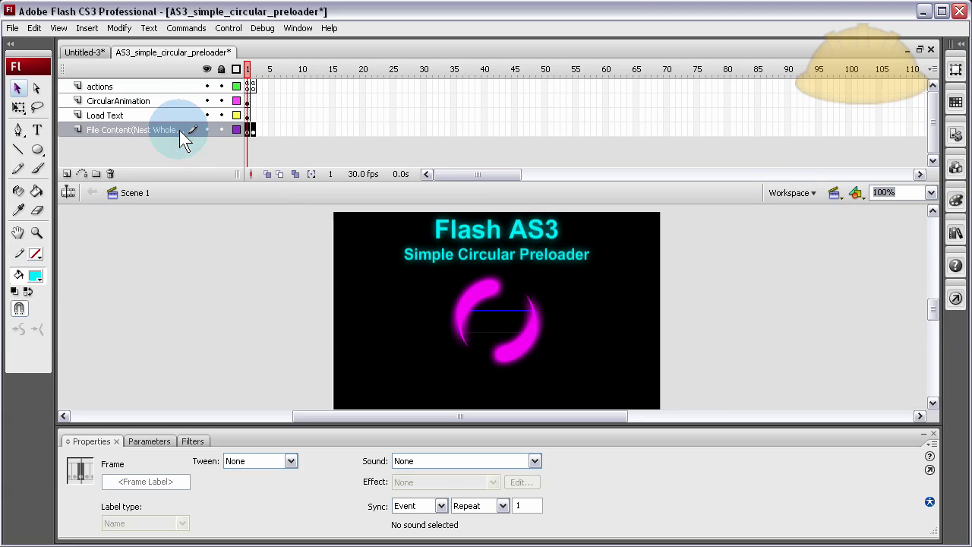
double_click(179, 129)
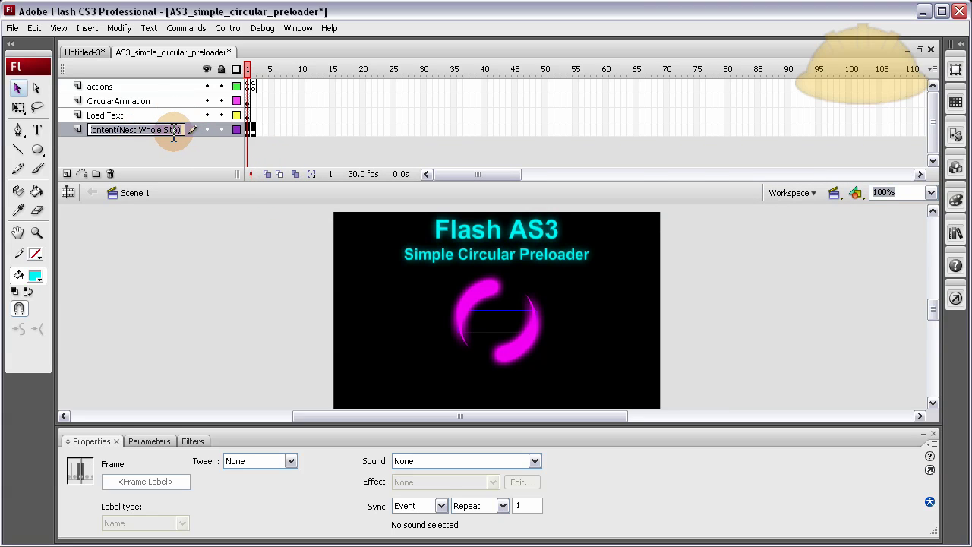
left_click(239, 147)
- Inspect the nested myWholeSite clip on File Content frame 2, then make that frame a keyframe
left_click(254, 129)
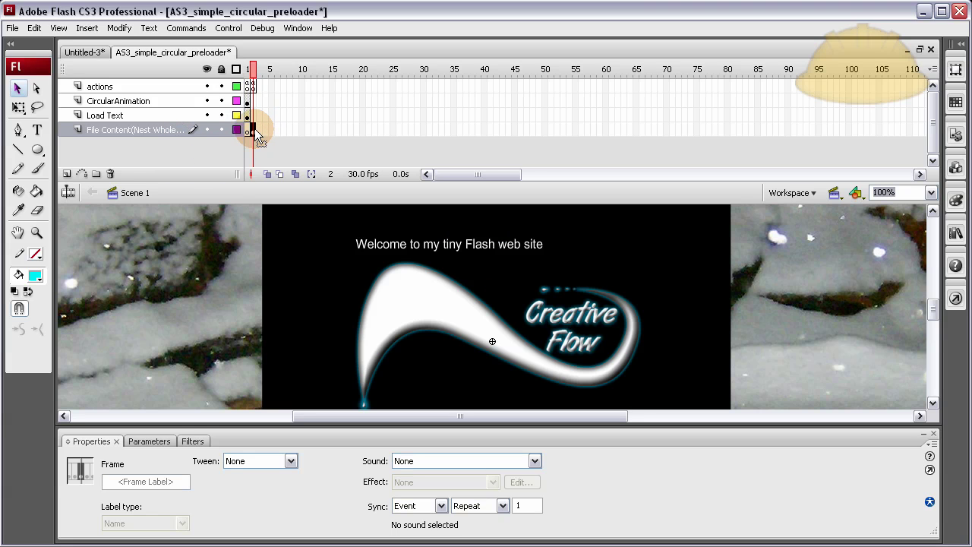
left_click(228, 266)
scroll(230, 266, "down", 3)
scroll(230, 266, "up", 4)
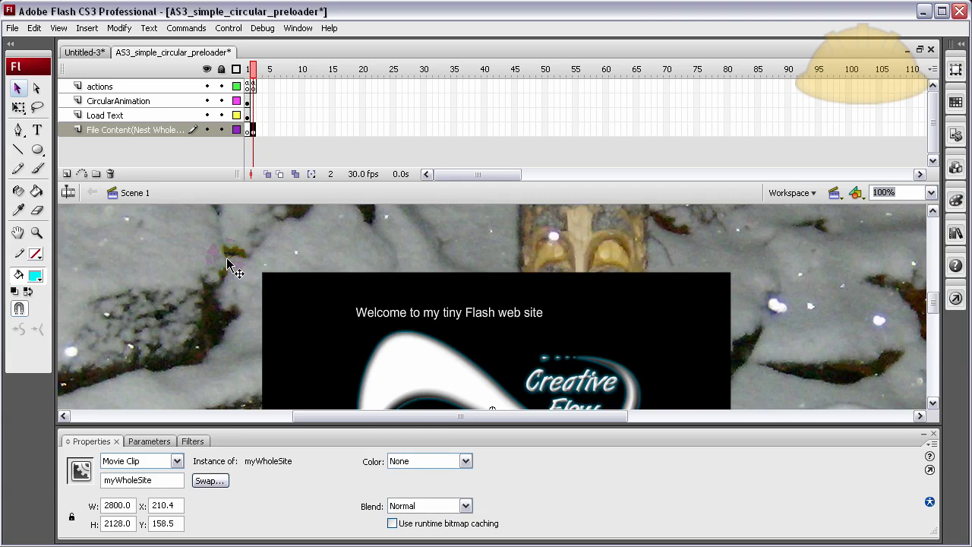
double_click(230, 254)
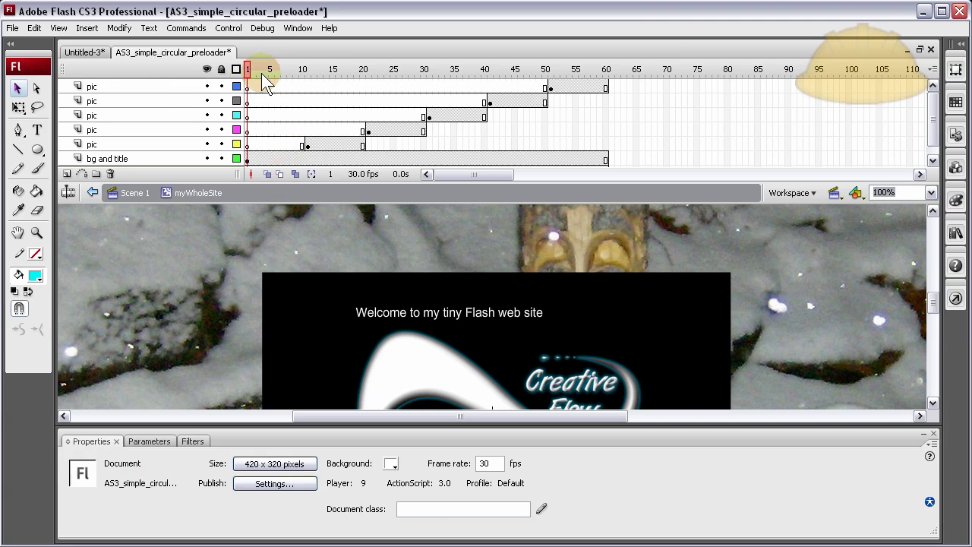
left_click_drag(250, 70, 206, 65)
left_click(131, 192)
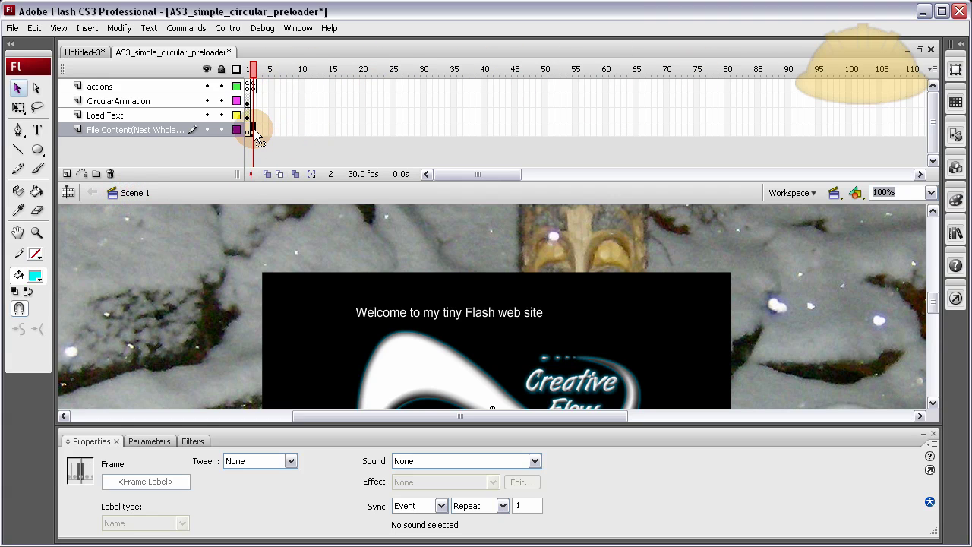
key("F7")
left_click_drag(253, 131, 254, 134)
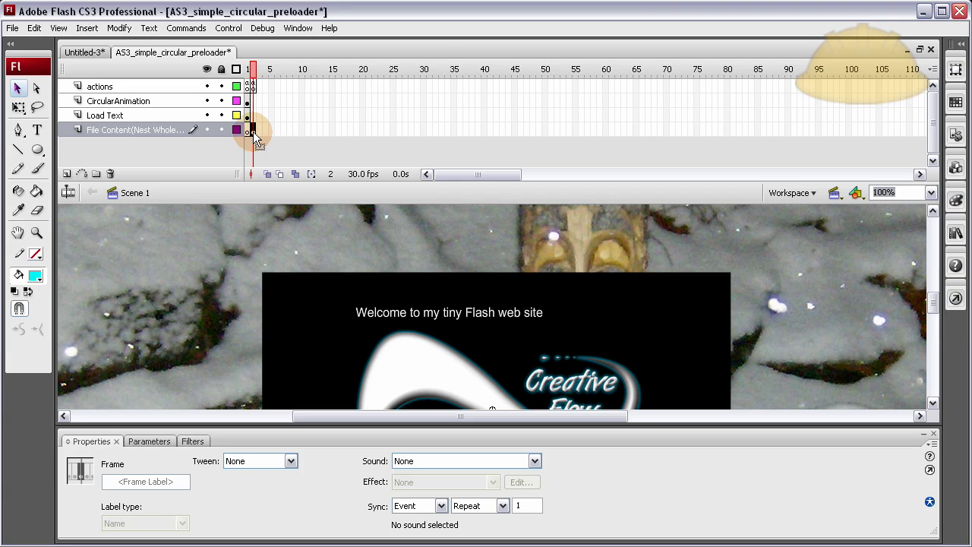